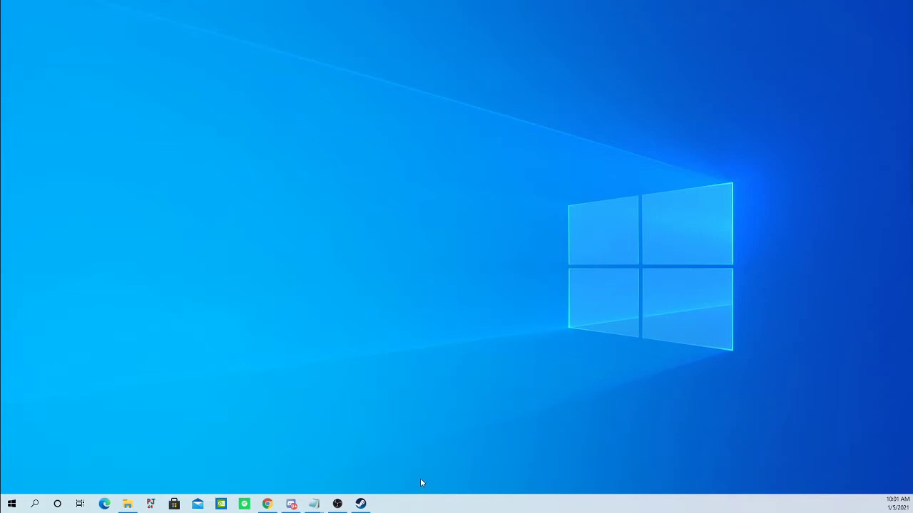
Switch to Chrome and open the guide "*How to Downpatch Hollow Knight (Updated)" from speedrun.com's Hollow Knight guides list
click(266, 504)
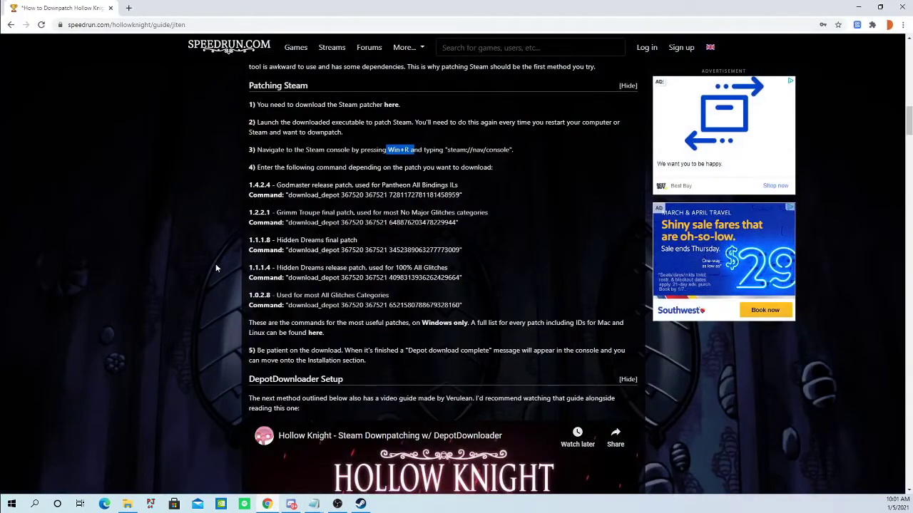
scroll(199, 192, down, 8)
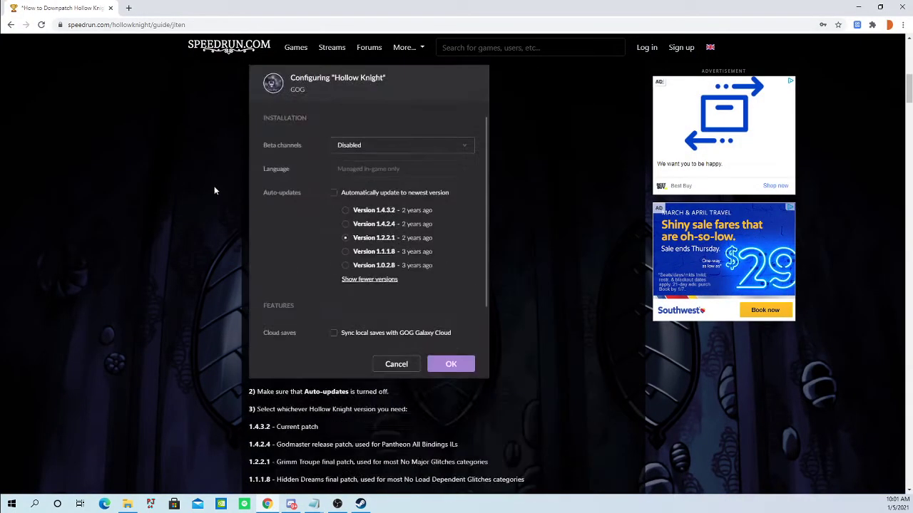
scroll(214, 190, up, 15)
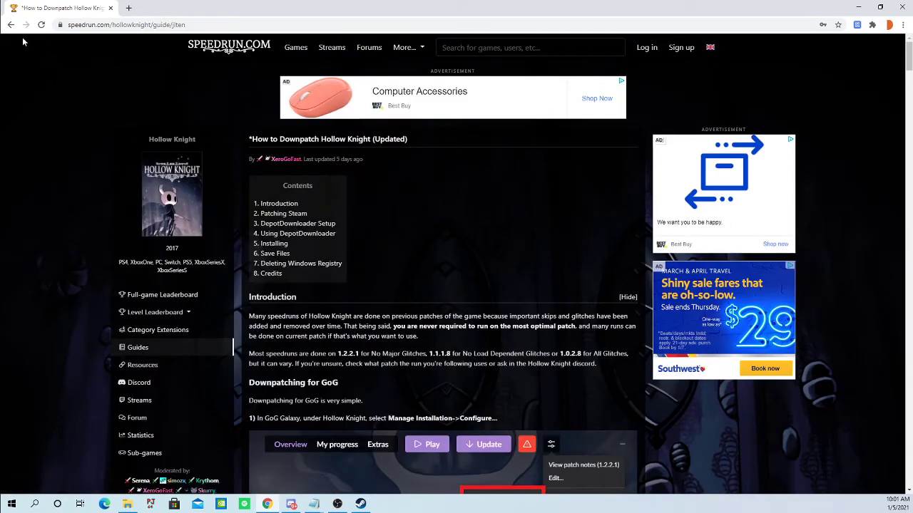
click(139, 351)
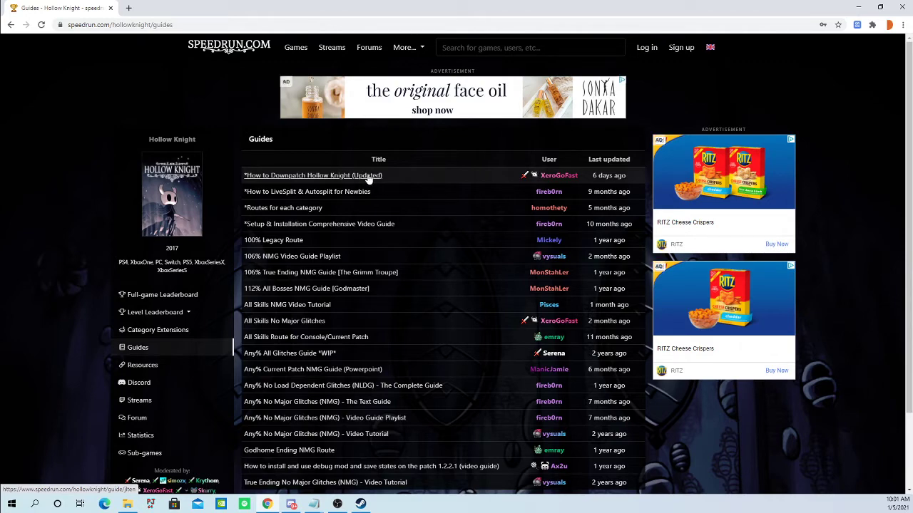
click(369, 179)
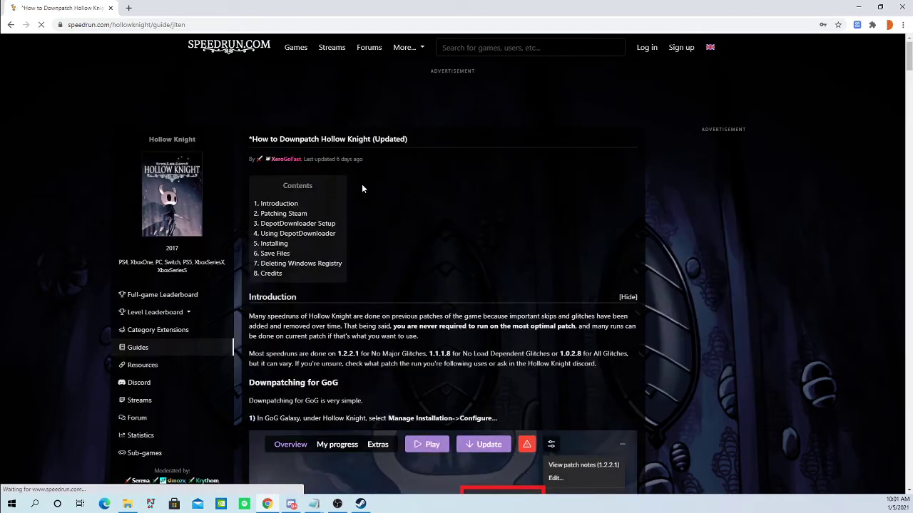
Look through the guide's GoG downpatching instructions and find the Steam patcher download in the Patching Steam section
scroll(362, 232, down, 2)
scroll(361, 233, down, 1)
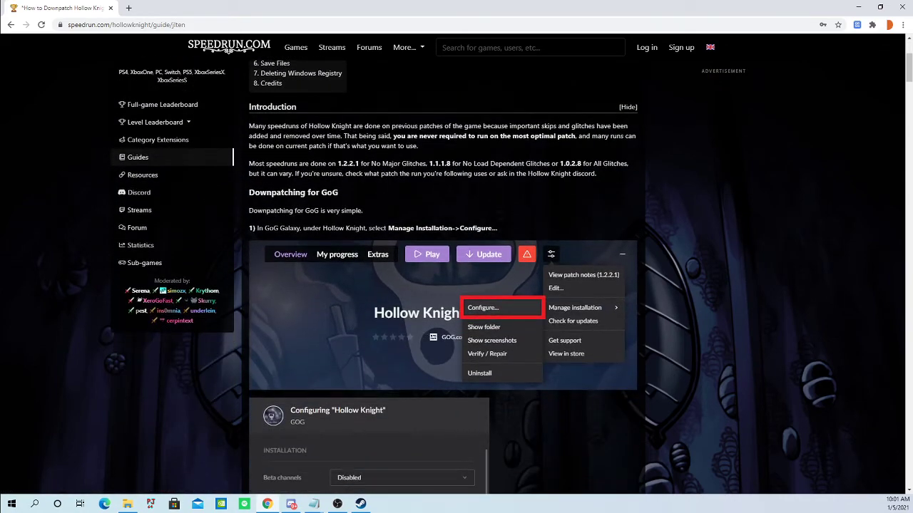
scroll(369, 243, down, 5)
scroll(370, 244, up, 4)
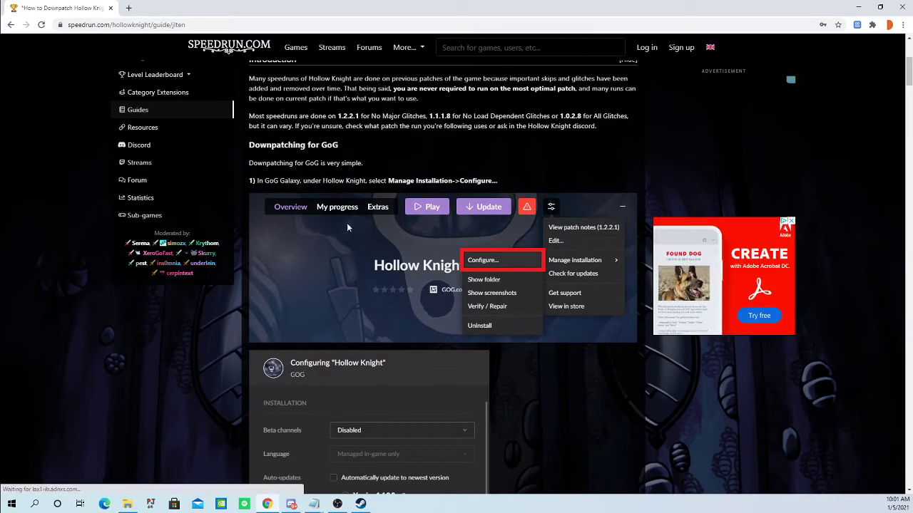
scroll(384, 236, down, 2)
scroll(390, 234, down, 5)
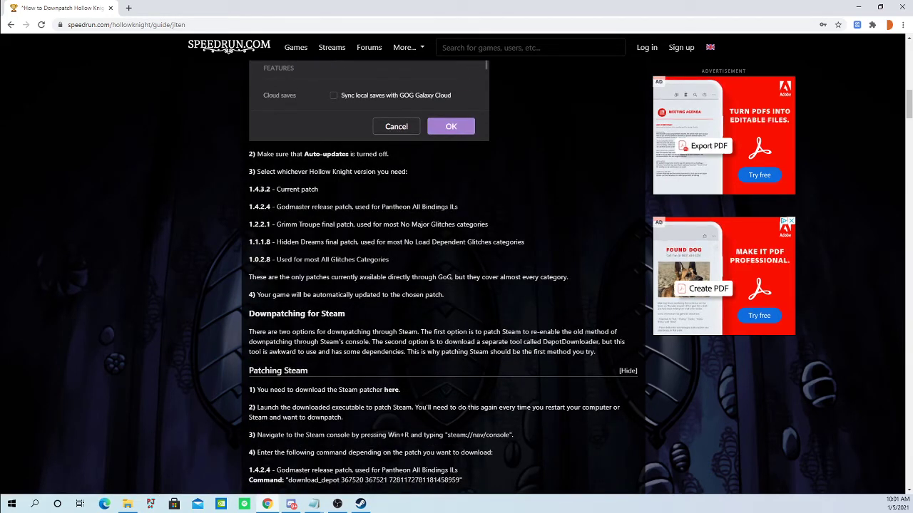
scroll(434, 300, down, 2)
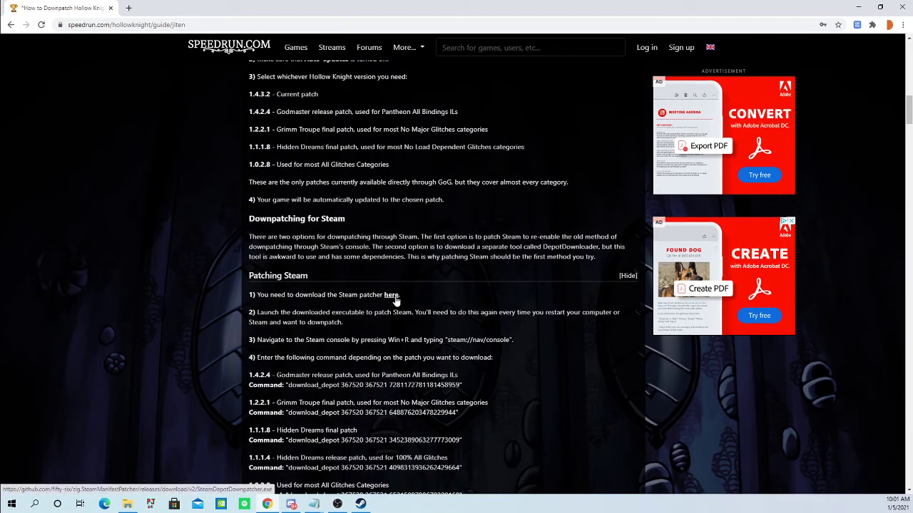
Switch to File Explorer and run SteamDepotDownpatcher (2) from the Hollow Knight Stuff folder in Documents
key(super+d)
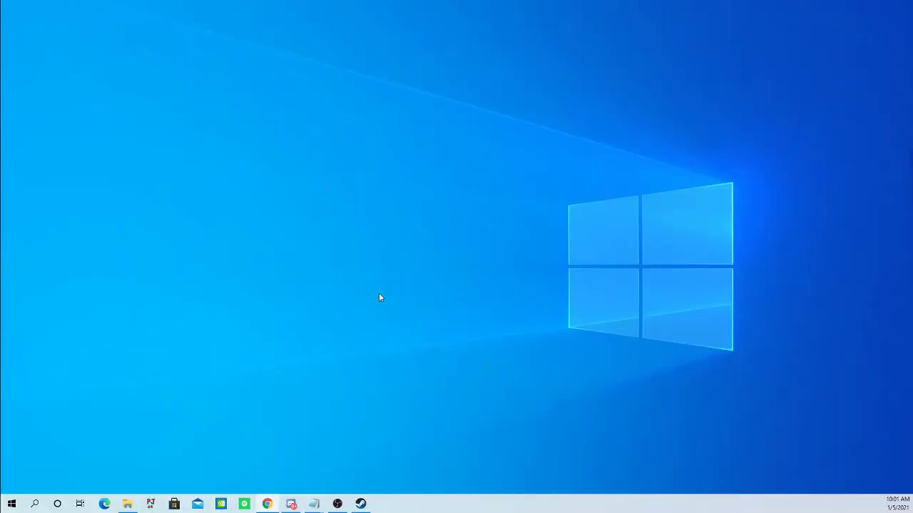
click(126, 505)
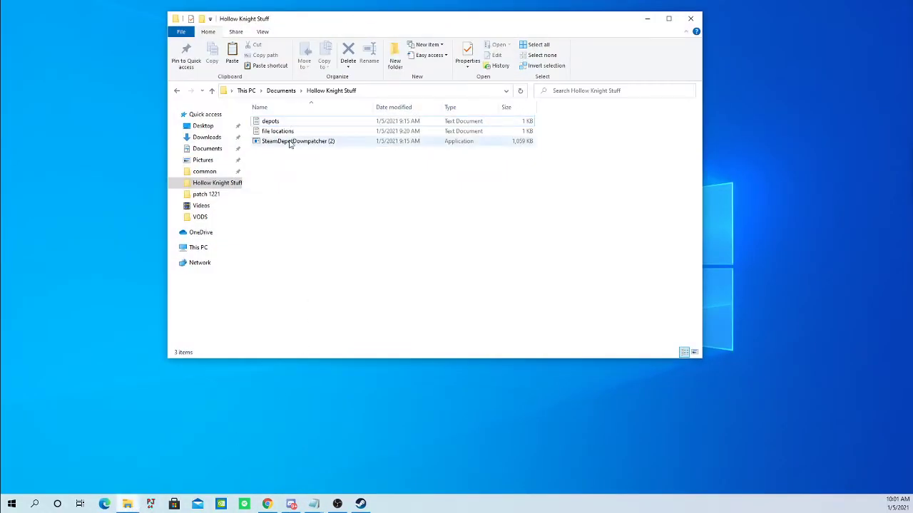
double_click(290, 141)
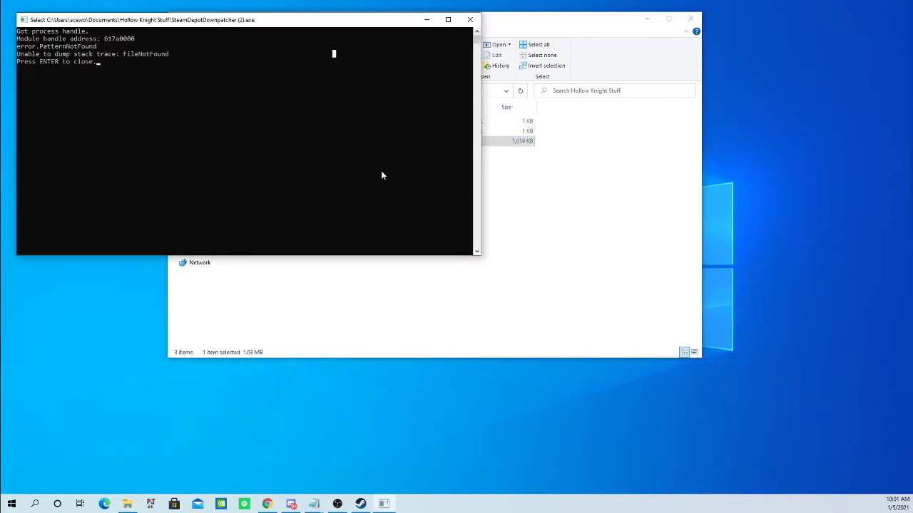
click(322, 145)
click(383, 330)
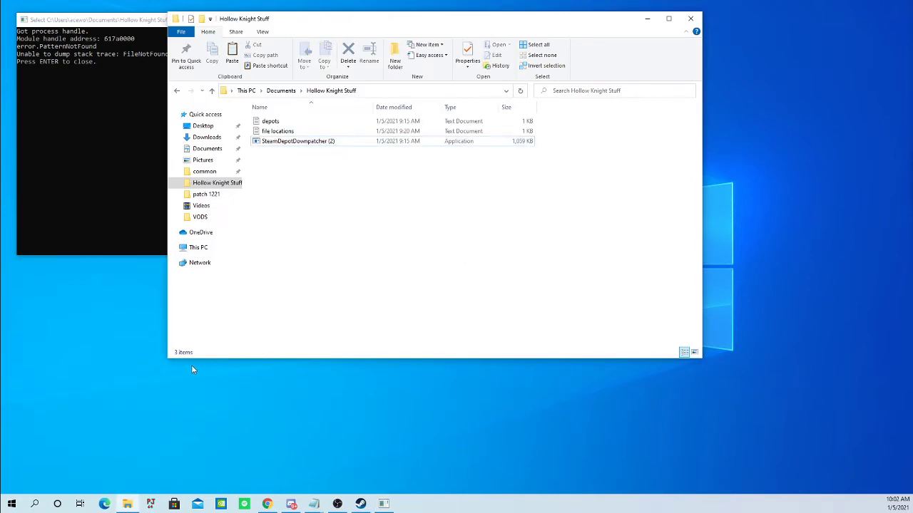
click(226, 409)
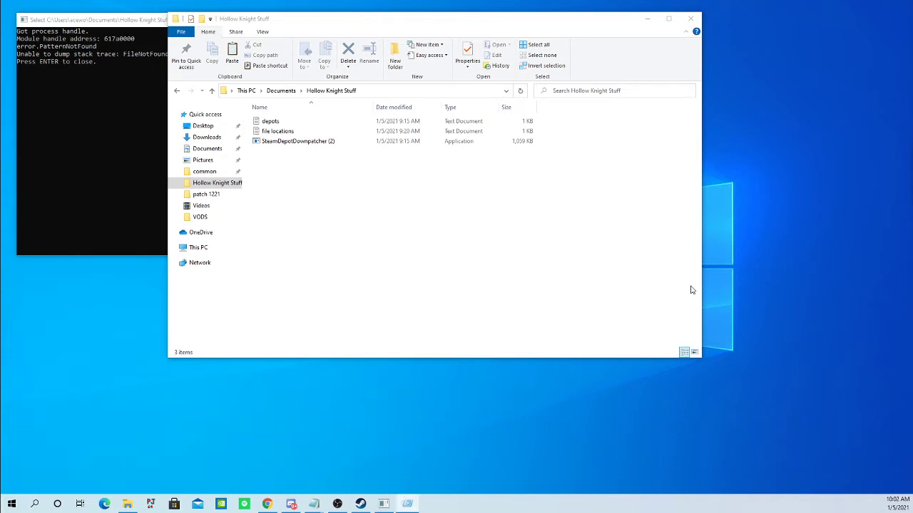
Launch steam://nav/console through the Windows Run dialog to open the Steam console
key(super+r)
drag(122, 404, 233, 228)
drag(240, 264, 156, 265)
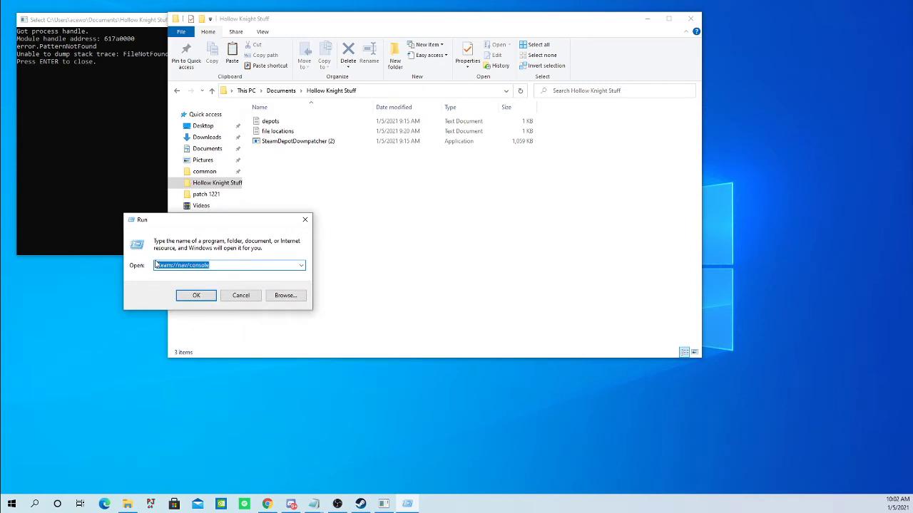
drag(235, 265, 155, 263)
click(249, 262)
drag(268, 263, 142, 256)
click(252, 265)
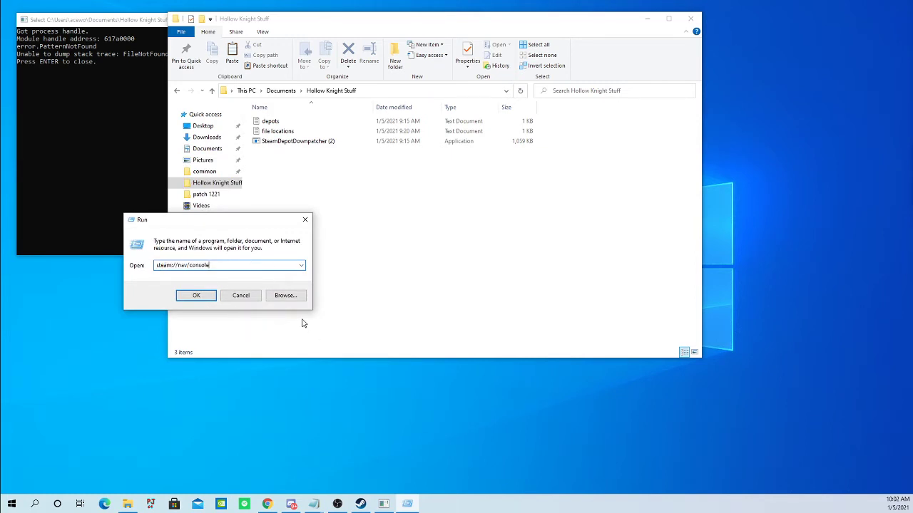
click(197, 295)
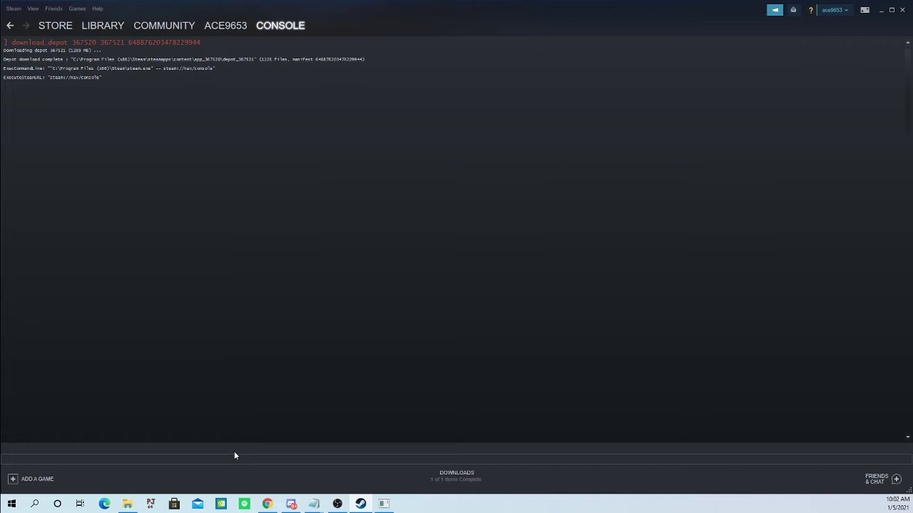
Return to the guide in Chrome and review the list of Hollow Knight versions, including 1.4.3.2 and 1.2.2.1
click(268, 504)
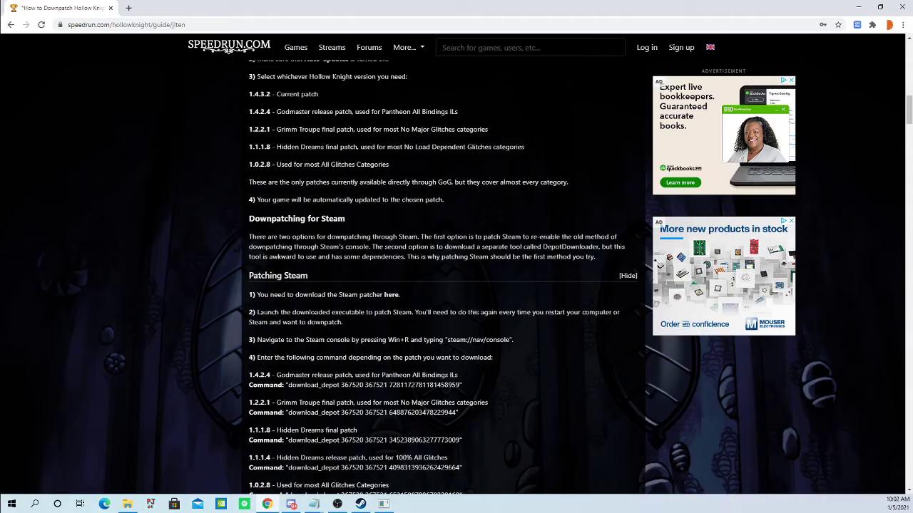
scroll(462, 177, up, 2)
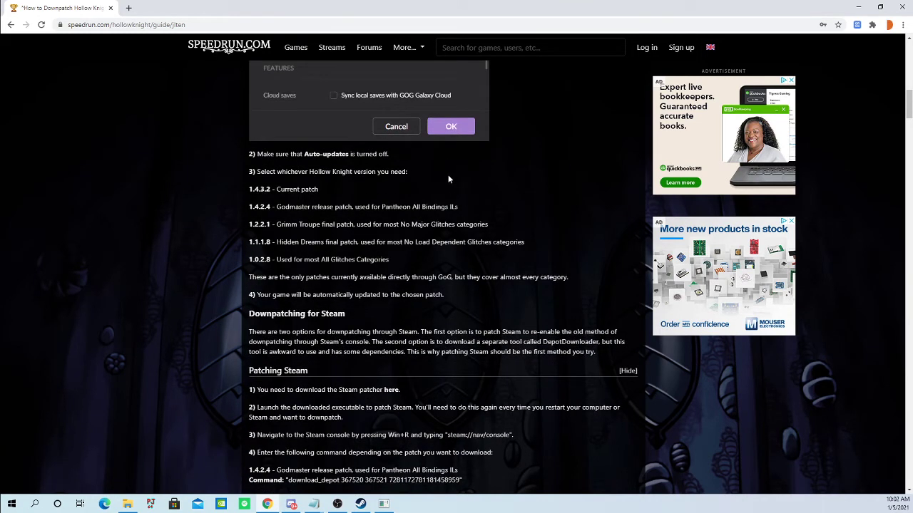
drag(249, 190, 322, 191)
click(322, 191)
drag(249, 189, 322, 185)
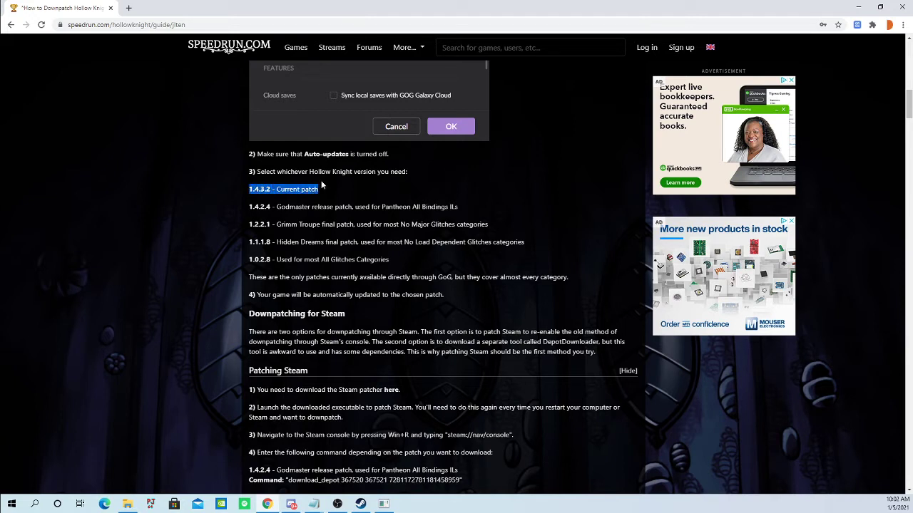
click(362, 206)
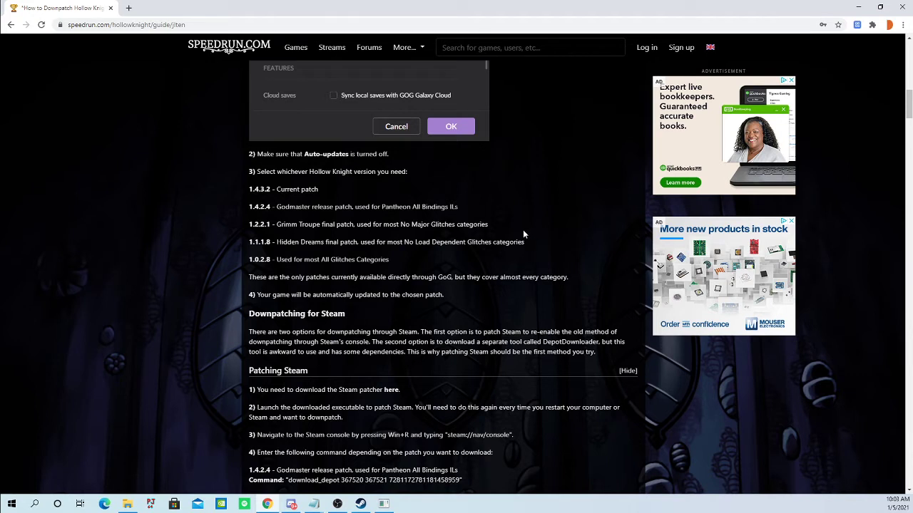
drag(522, 230, 399, 224)
click(495, 224)
mouse_move(494, 224)
mouse_down()
mouse_move(253, 225)
mouse_move(496, 221)
mouse_up()
right_click(492, 219)
click(488, 217)
scroll(442, 278, down, 3)
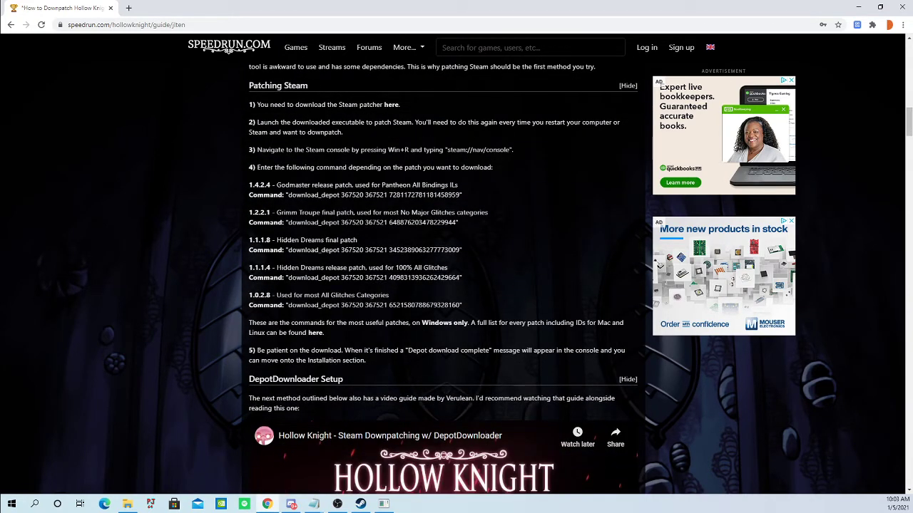
drag(288, 223, 456, 227)
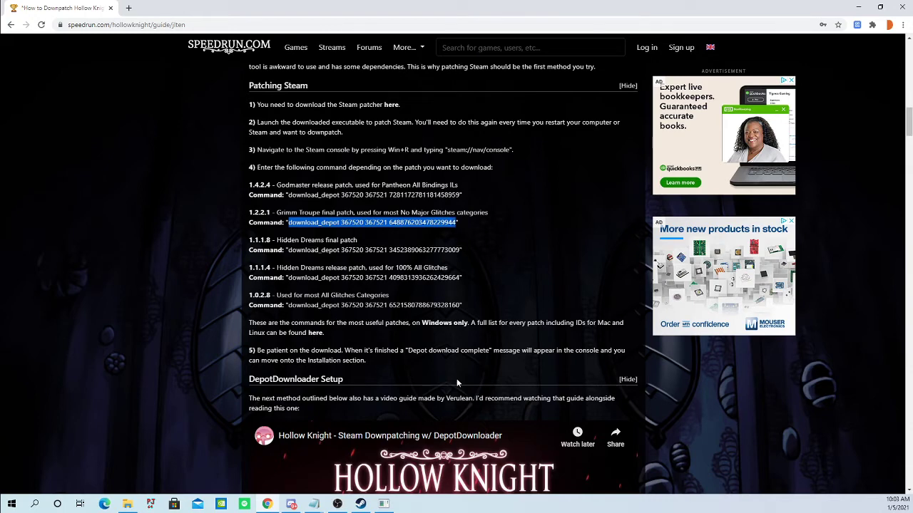
click(383, 504)
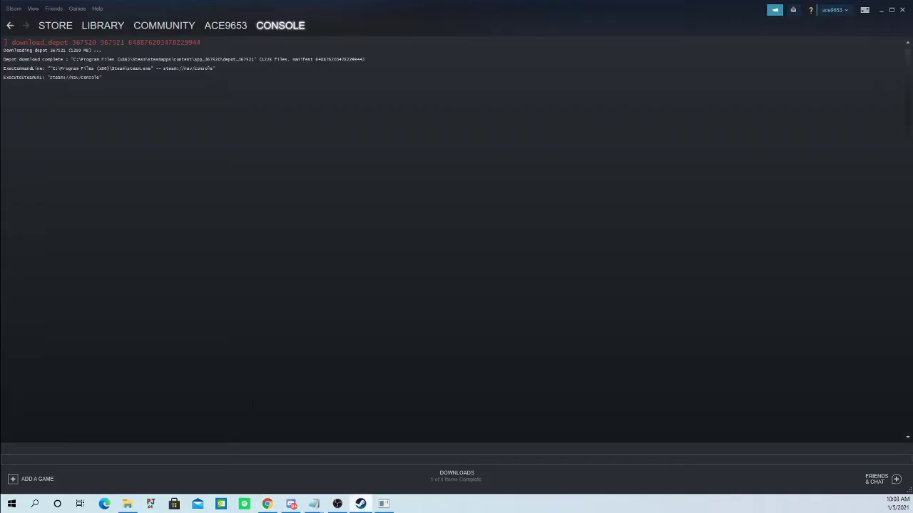
click(187, 457)
key(ctrl+v)
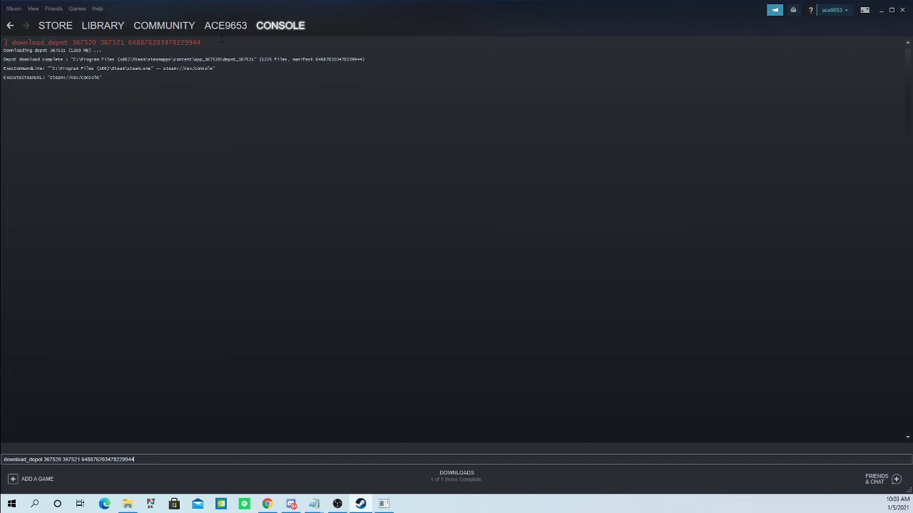
Examine the console's earlier depot command, its download line and the completion line with the folder path
drag(222, 41, 12, 42)
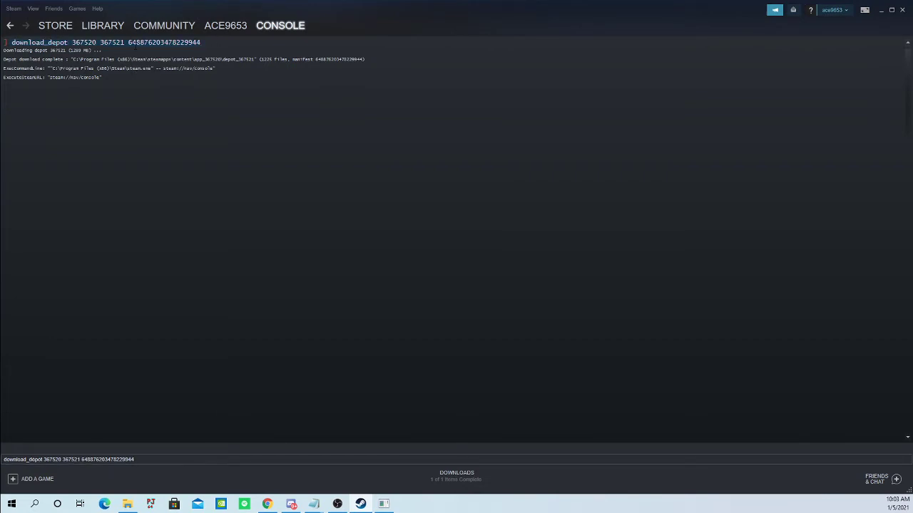
click(135, 46)
drag(127, 44, 201, 45)
click(102, 52)
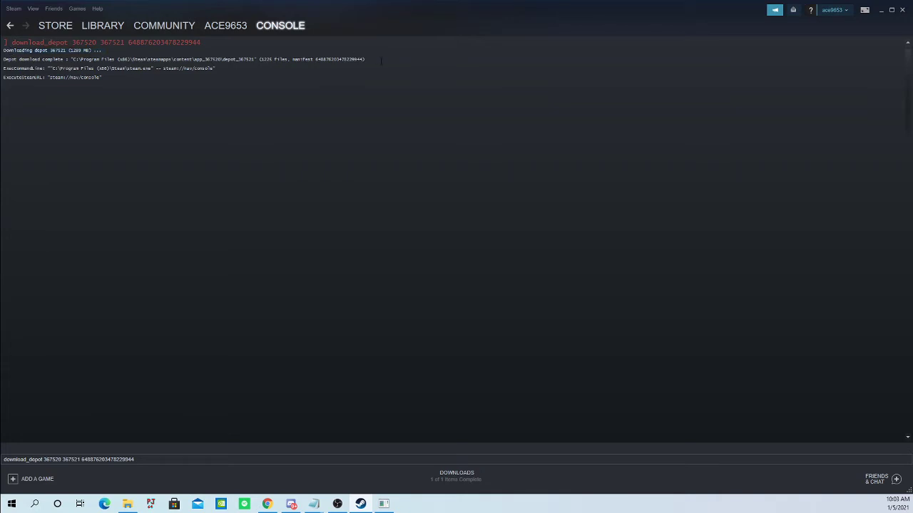
drag(381, 60, 4, 60)
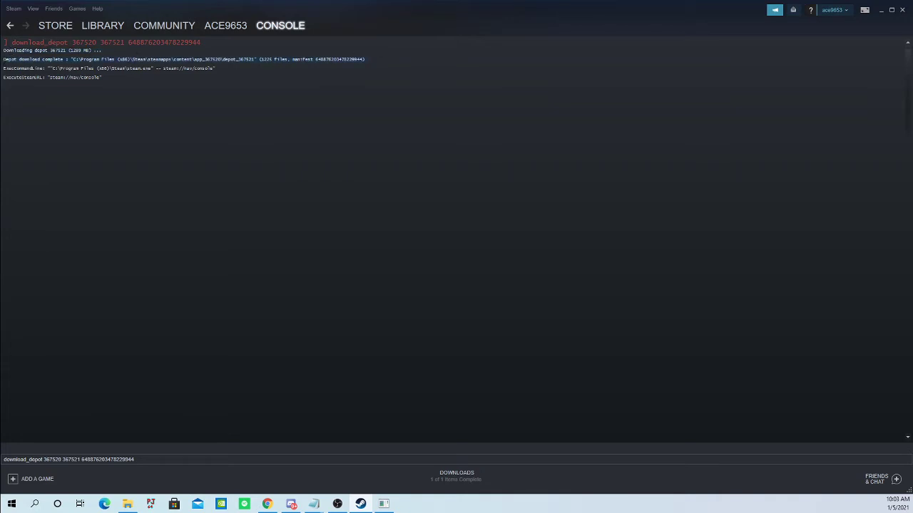
In File Explorer, open the downloaded depot_367521 folder under steamapps\content\app_367520
click(128, 504)
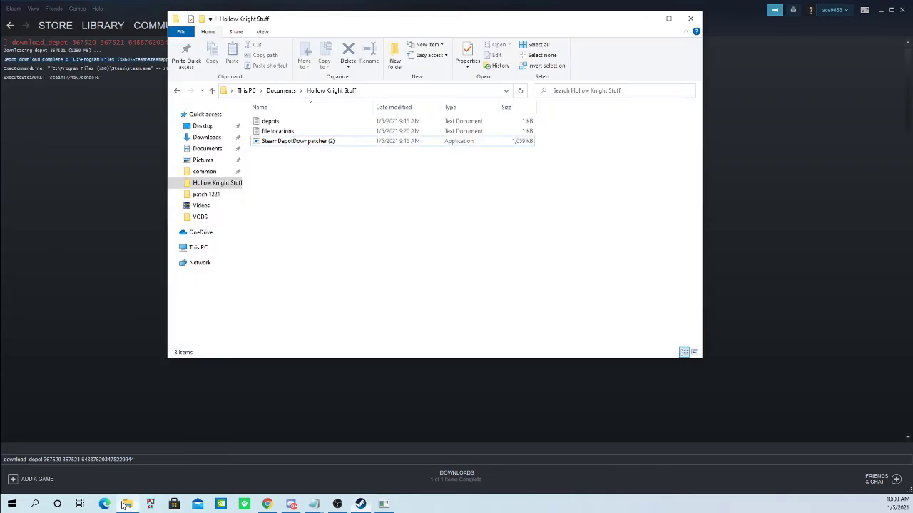
click(210, 172)
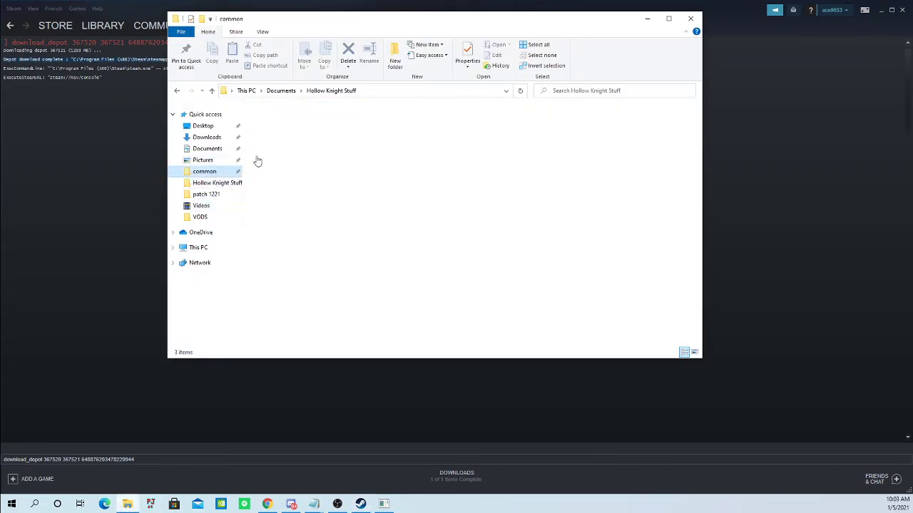
click(413, 91)
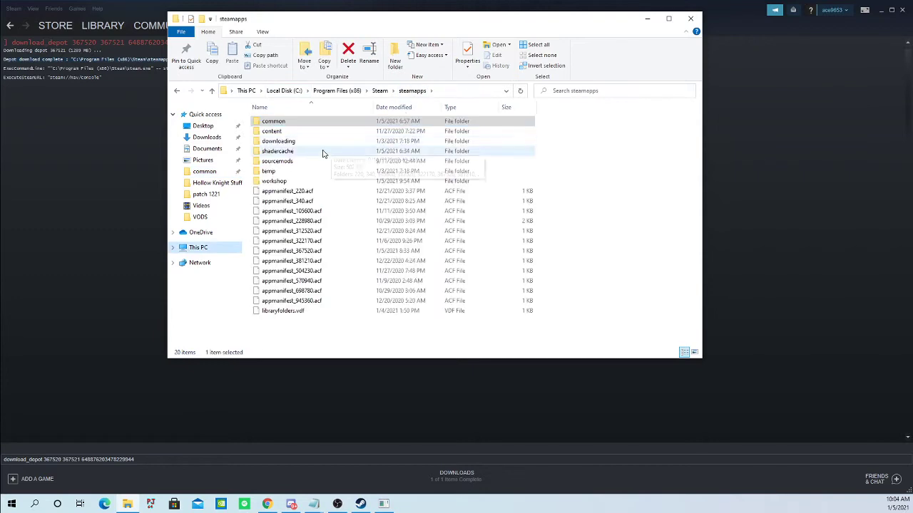
double_click(286, 131)
double_click(280, 125)
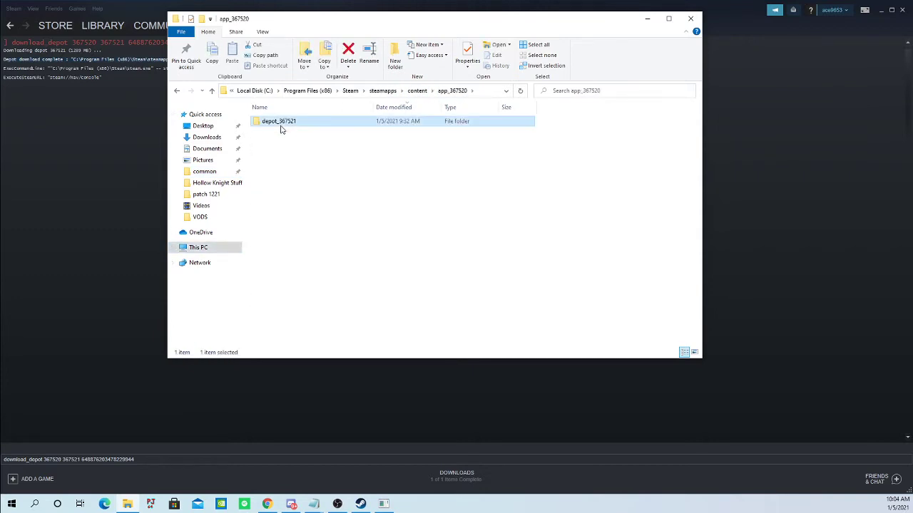
double_click(281, 127)
Open the depot's hollow_knight_Data folder and look through its files
mouse_move(313, 164)
mouse_down()
mouse_move(338, 134)
mouse_move(395, 118)
mouse_move(359, 149)
mouse_move(320, 135)
mouse_move(315, 161)
mouse_up()
double_click(286, 125)
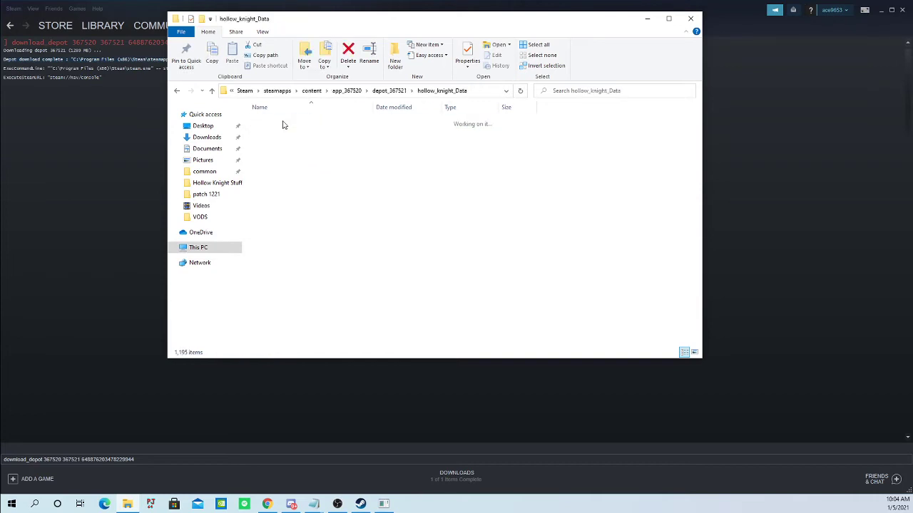
scroll(653, 147, down, 3)
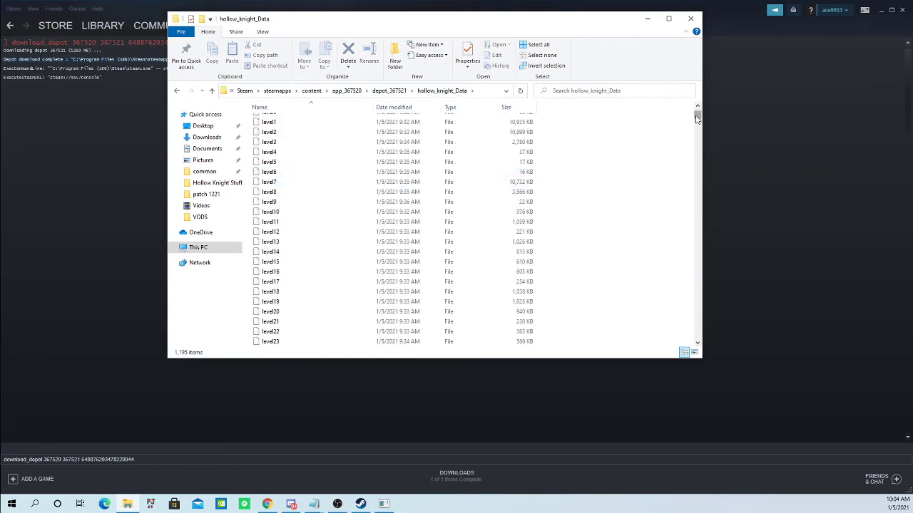
drag(697, 118, 672, 94)
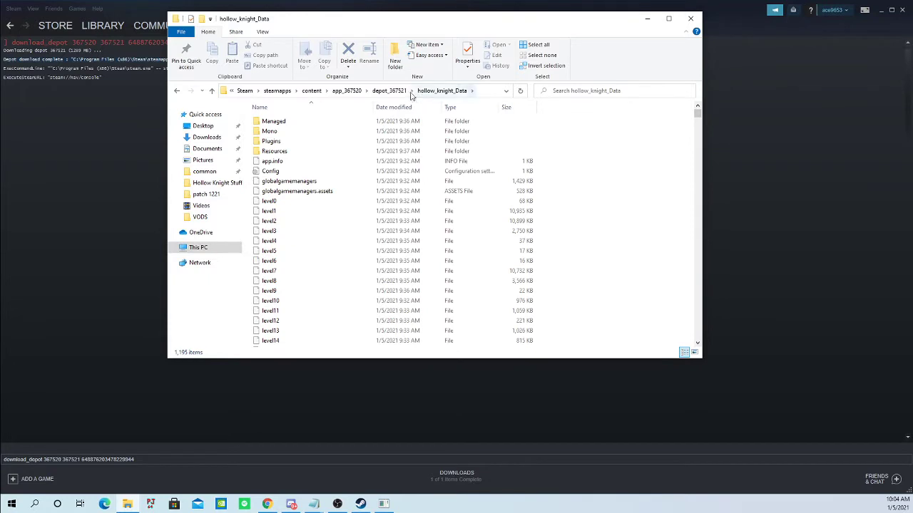
Return to the depot_367521 folder and copy its hollow_knight_Data folder and hollow_knight application
click(388, 90)
mouse_move(365, 163)
mouse_down()
mouse_move(368, 139)
mouse_move(452, 116)
mouse_move(367, 121)
mouse_move(366, 149)
mouse_move(323, 129)
mouse_move(365, 142)
mouse_move(356, 160)
mouse_up()
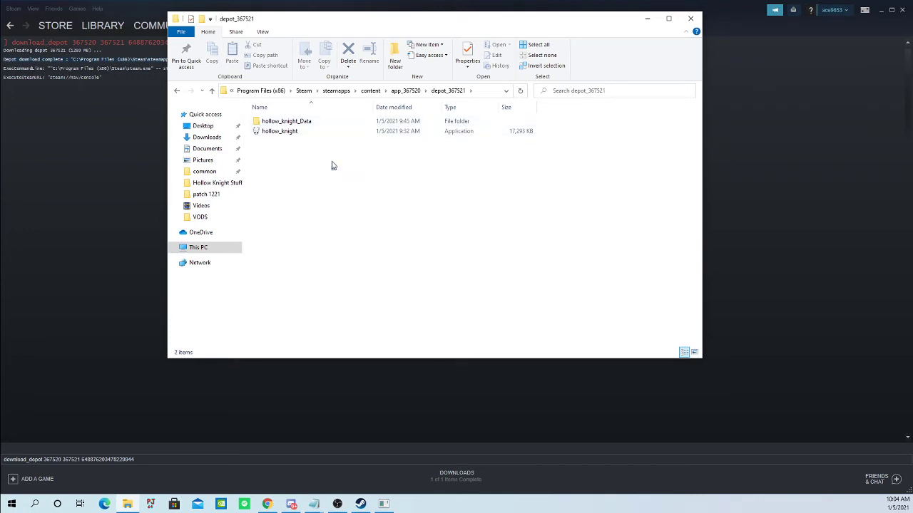
drag(332, 166, 314, 118)
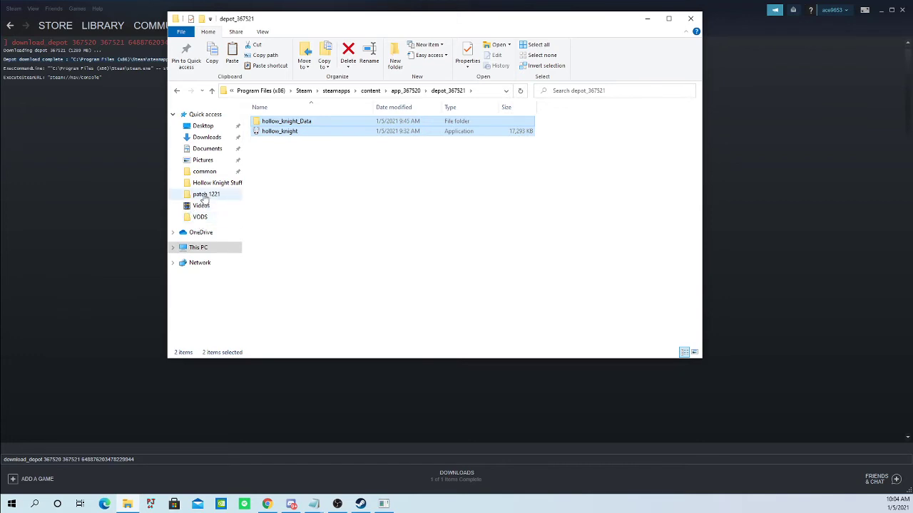
Create a folder named "Hollow Knigh 1.2.2.1" in Steam's steamapps\common folder
click(203, 172)
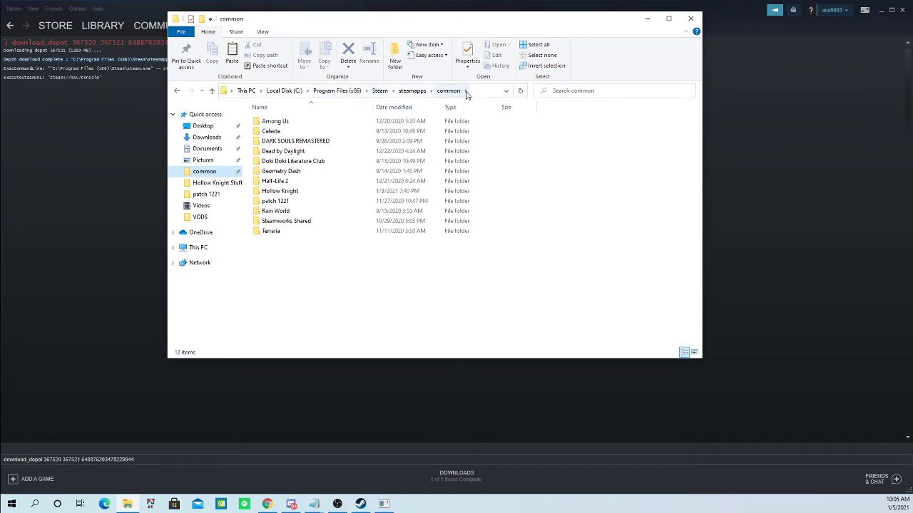
drag(275, 258, 280, 291)
right_click(296, 274)
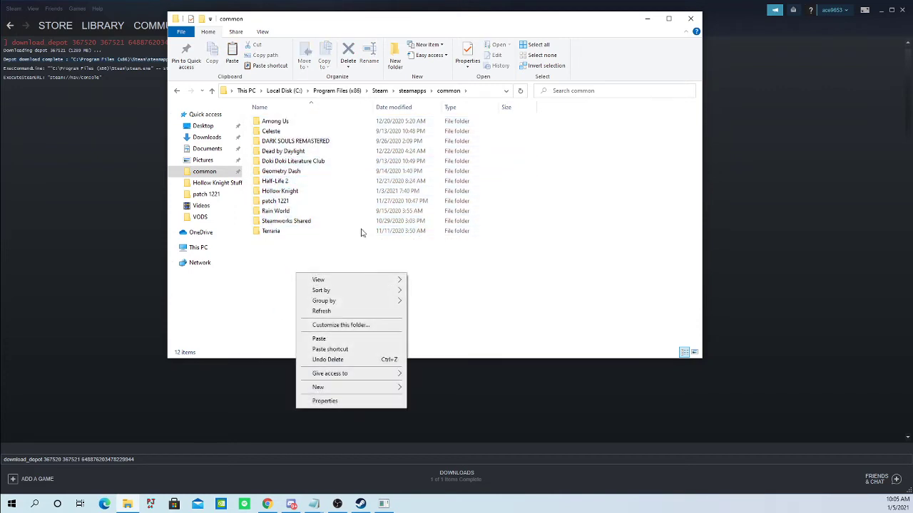
click(396, 54)
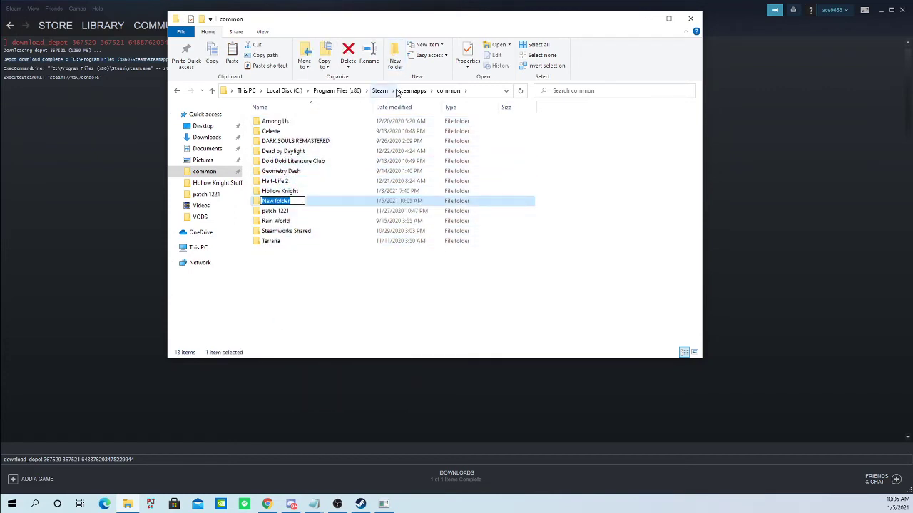
text(Hollow Knight 1.2.2.1)
key(Return)
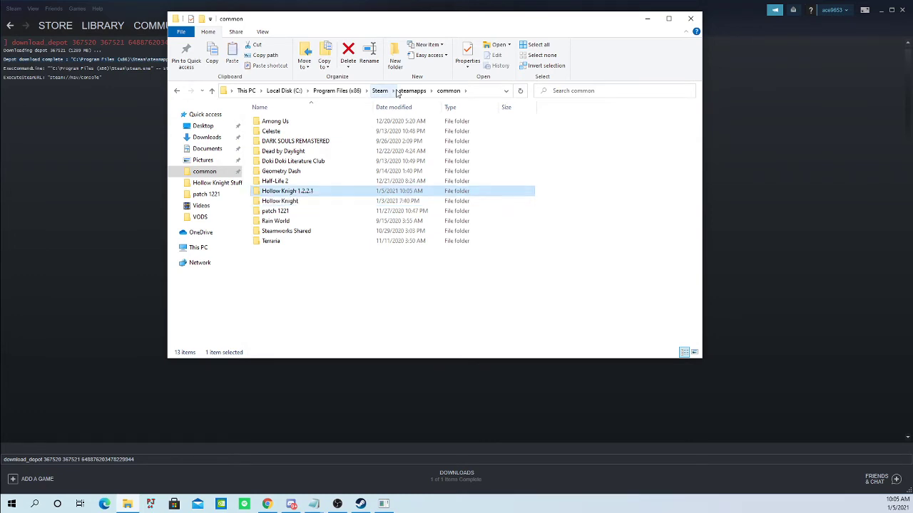
Paste the copied depot files into the new Hollow Knigh 1.2.2.1 folder
double_click(333, 194)
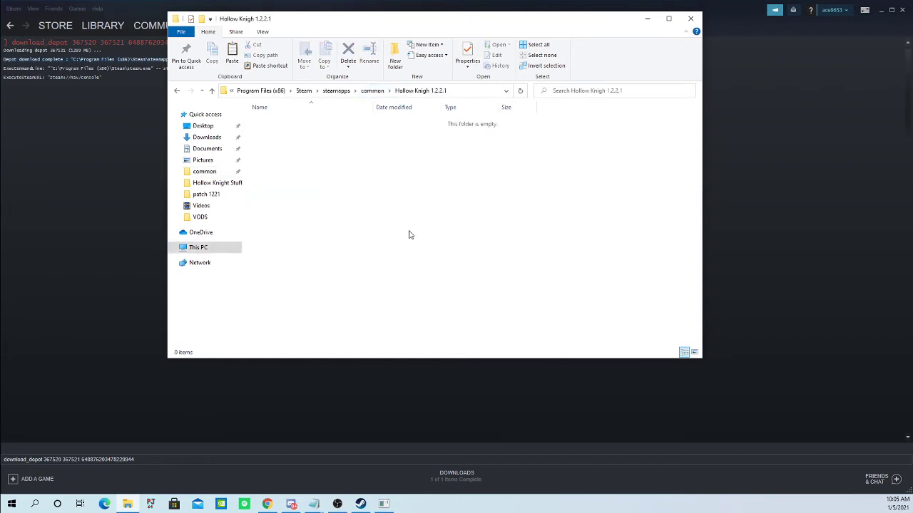
key(ctrl+v)
mouse_move(120, 503)
click(174, 462)
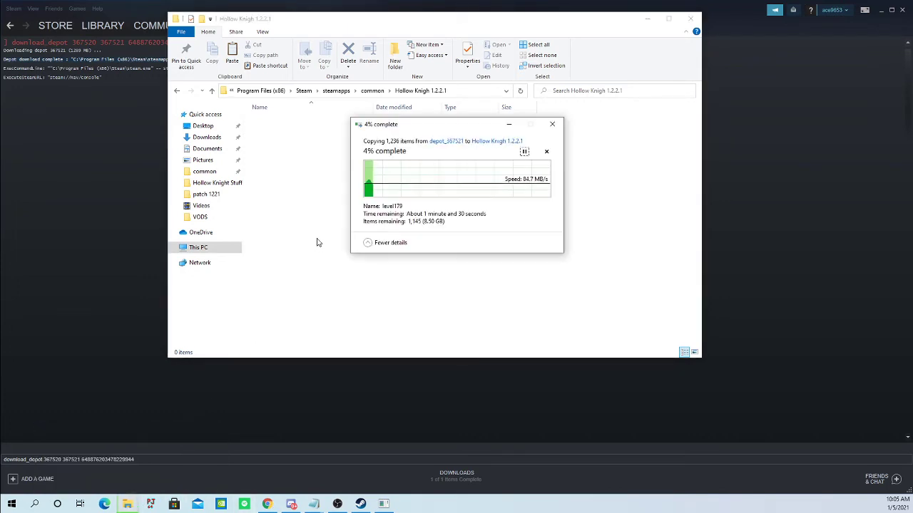
click(287, 261)
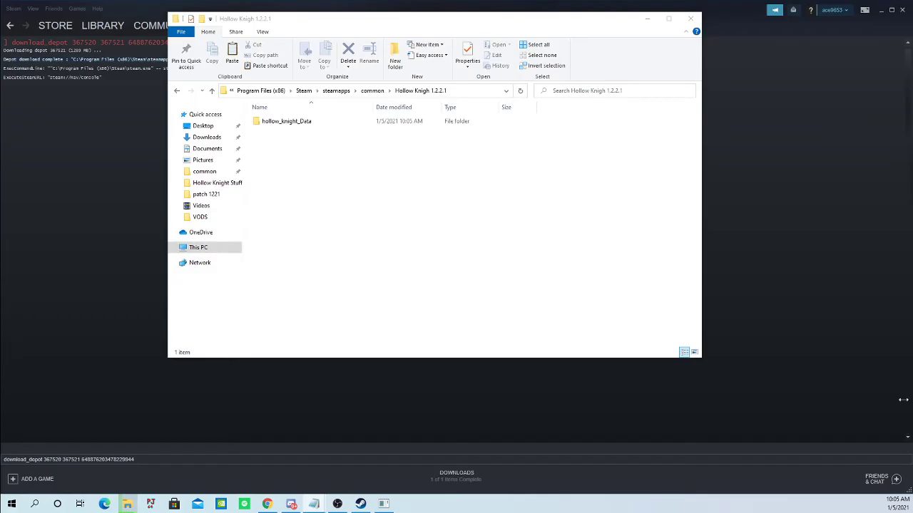
Create a text document named steam_appid in the Hollow Knigh 1.2.2.1 folder
click(575, 266)
right_click(433, 191)
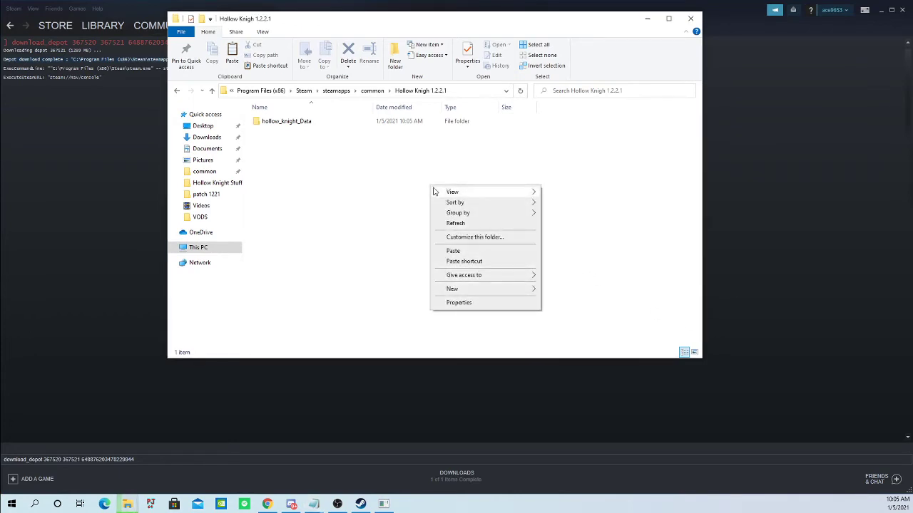
mouse_move(457, 288)
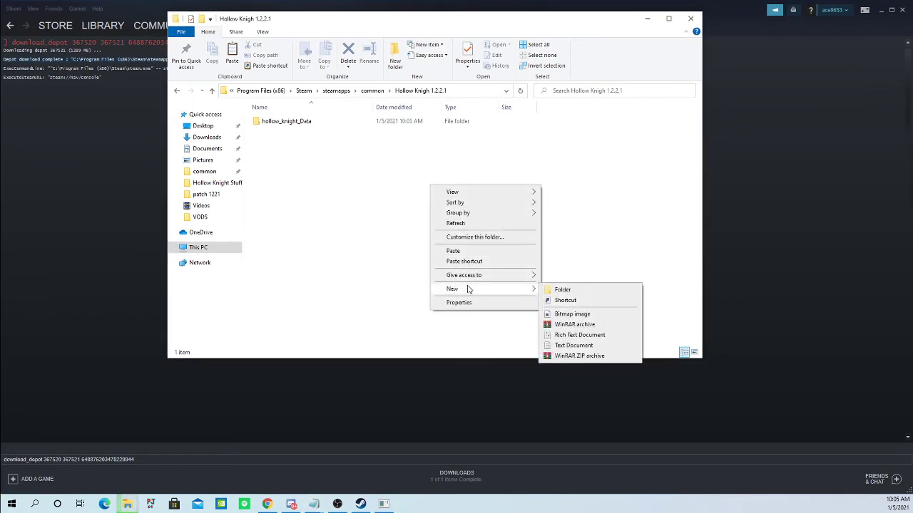
click(569, 345)
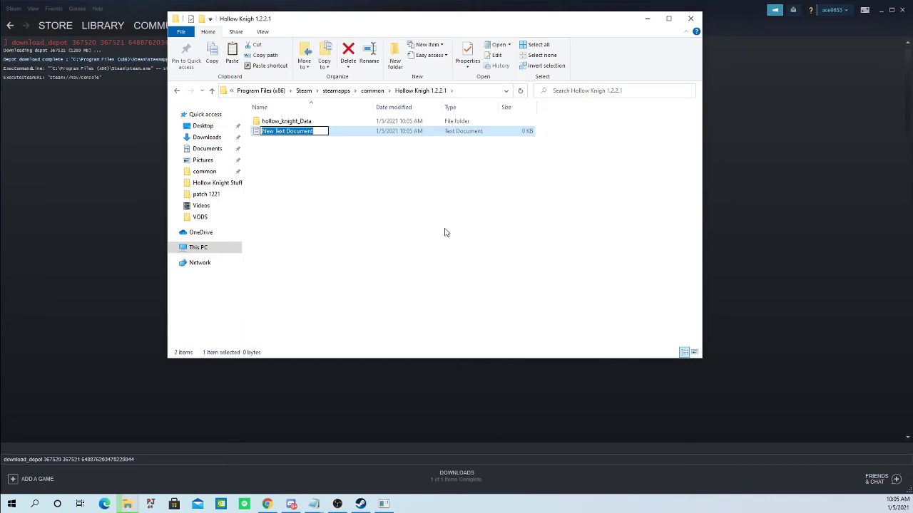
text(steam)
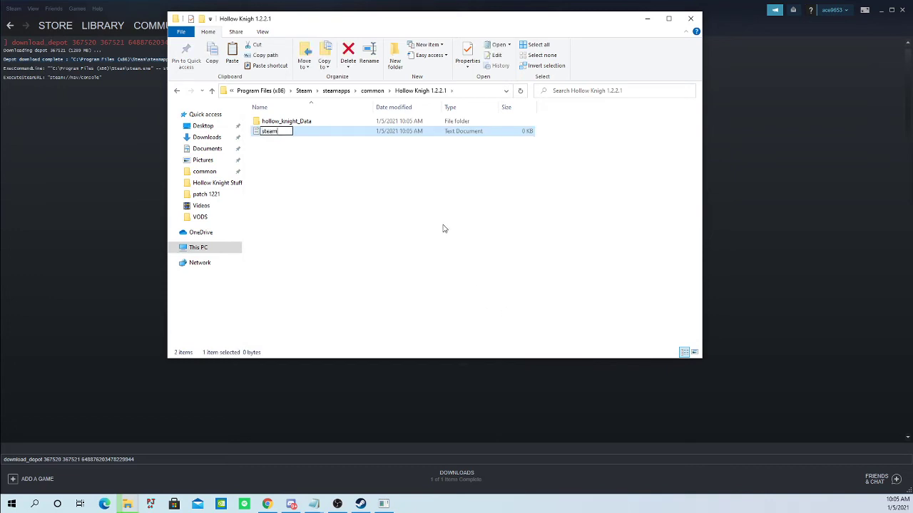
text(_appid)
key(Return)
Enter 367520 in the steam_appid text file, save it and close it
double_click(369, 131)
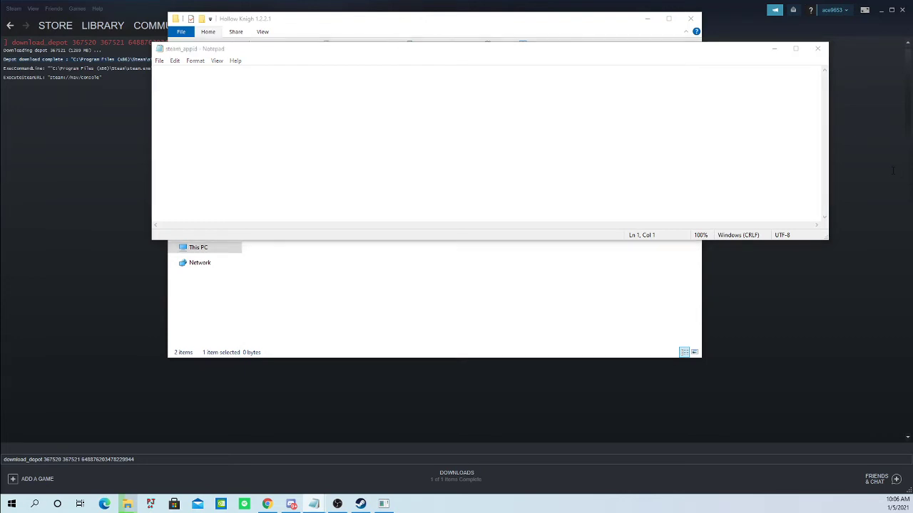
click(362, 94)
text(367520)
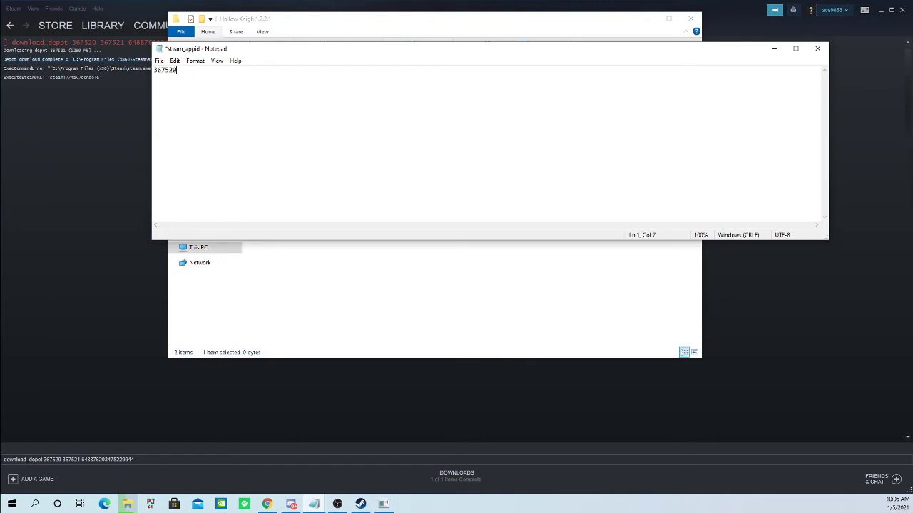
click(159, 60)
click(179, 103)
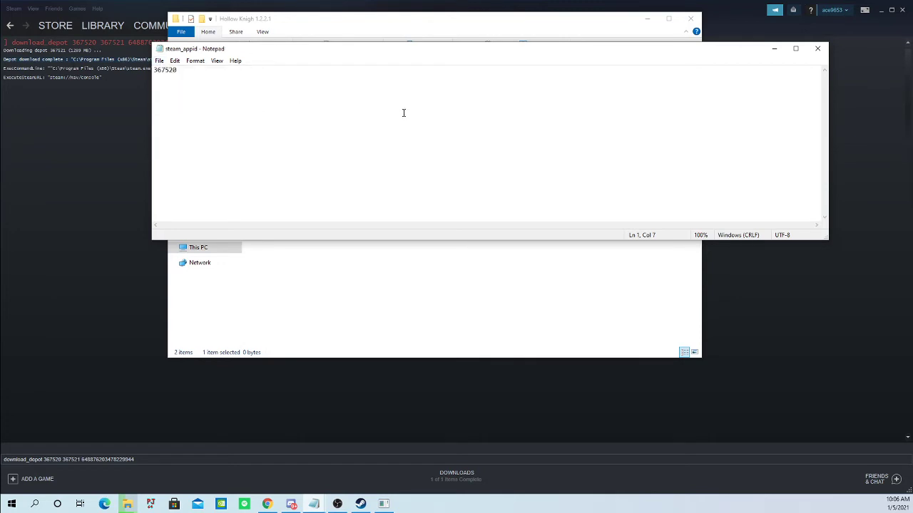
click(818, 49)
click(285, 159)
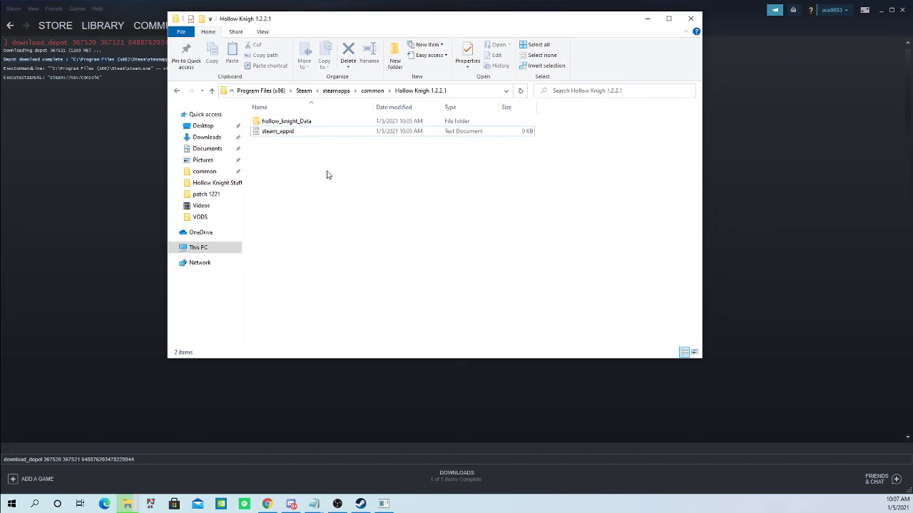
In the common folder, rename the Hollow Knight folder to "Hollow Knight 1.4.3.2"
click(372, 91)
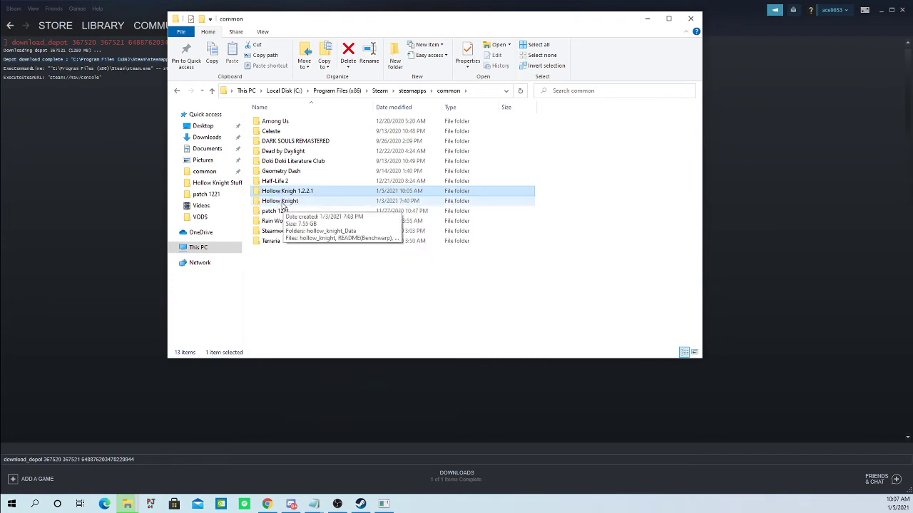
right_click(281, 202)
click(311, 400)
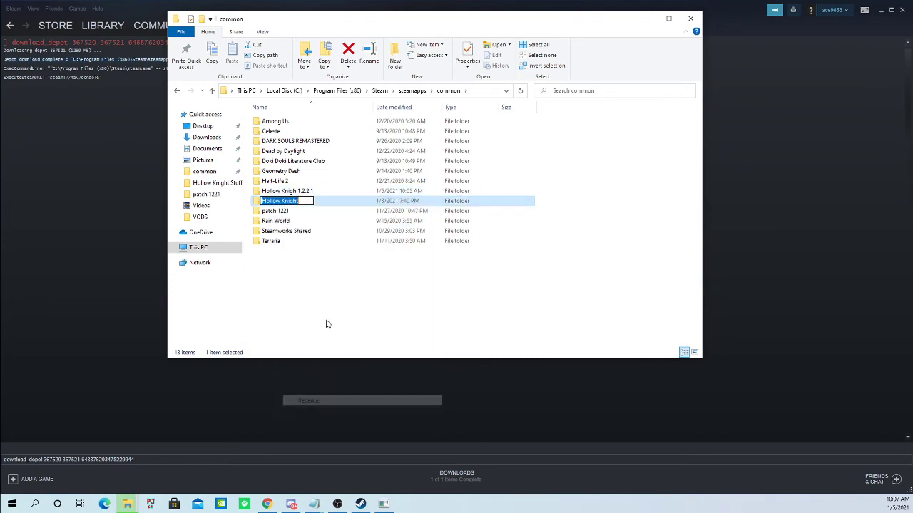
click(311, 202)
double_click(311, 202)
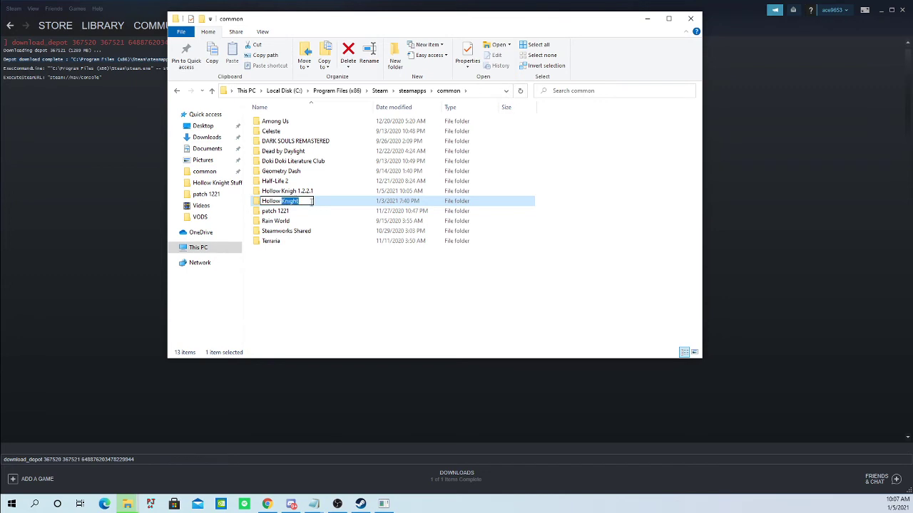
click(311, 202)
text(1.4.3.2)
click(341, 194)
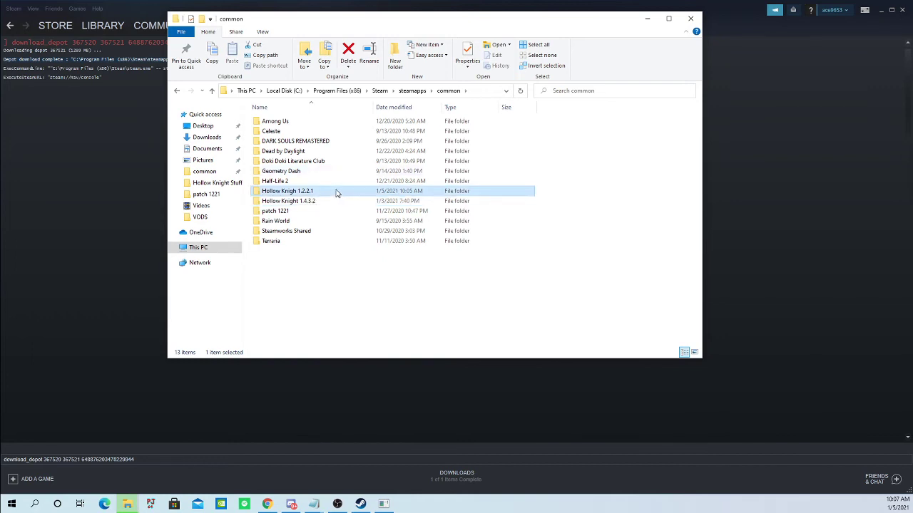
Try to rename the Hollow Knigh 1.2.2.1 folder to "Hollow Knight"
double_click(318, 194)
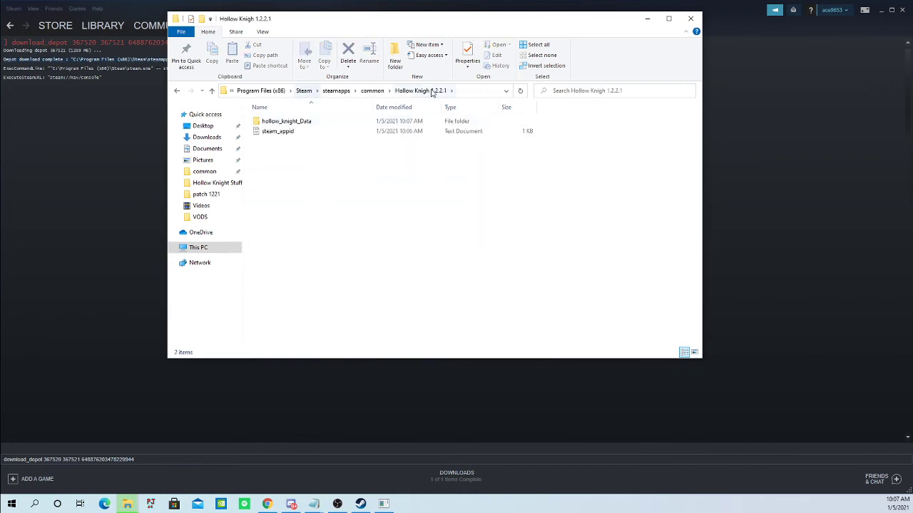
right_click(435, 92)
click(456, 105)
click(177, 90)
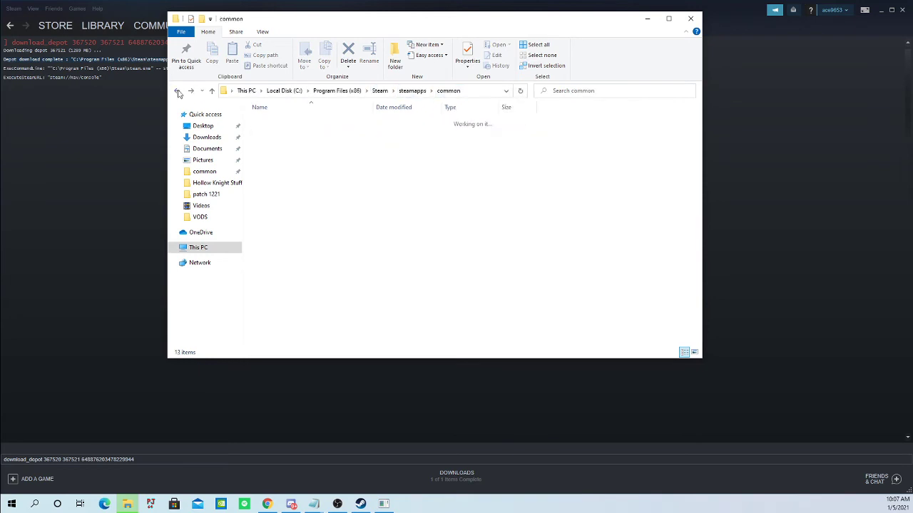
right_click(295, 192)
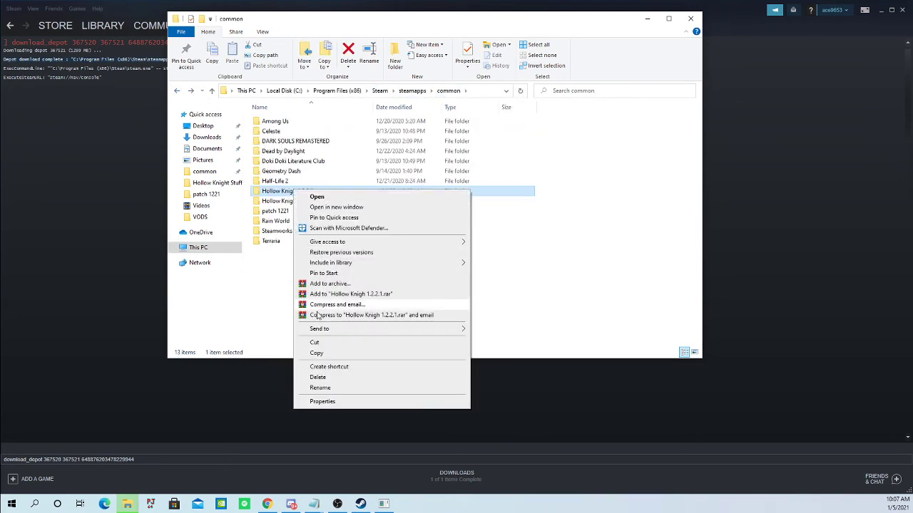
click(318, 384)
key(BackSpace)
text(Ho)
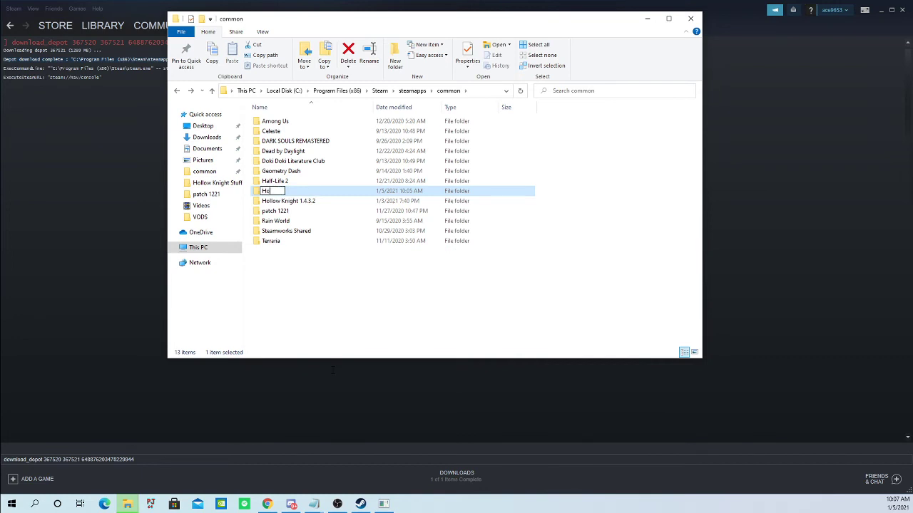
text(llow Knight)
click(299, 280)
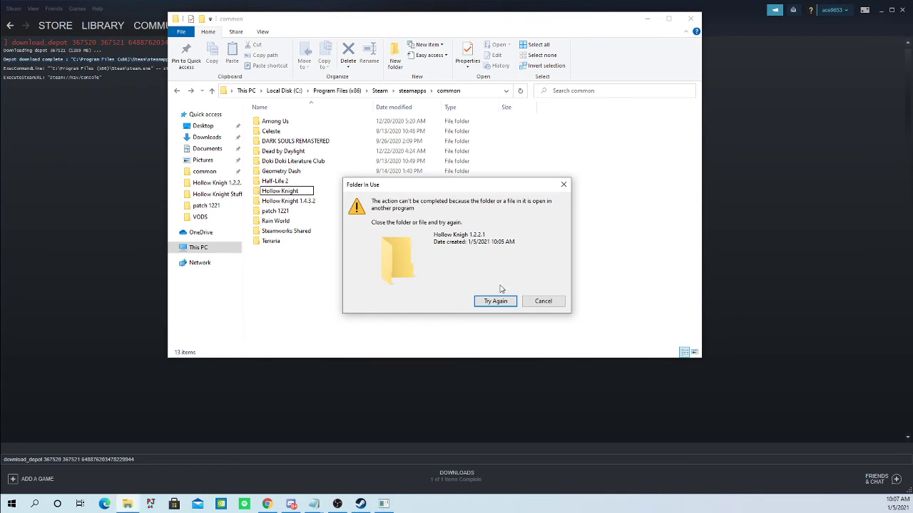
click(542, 301)
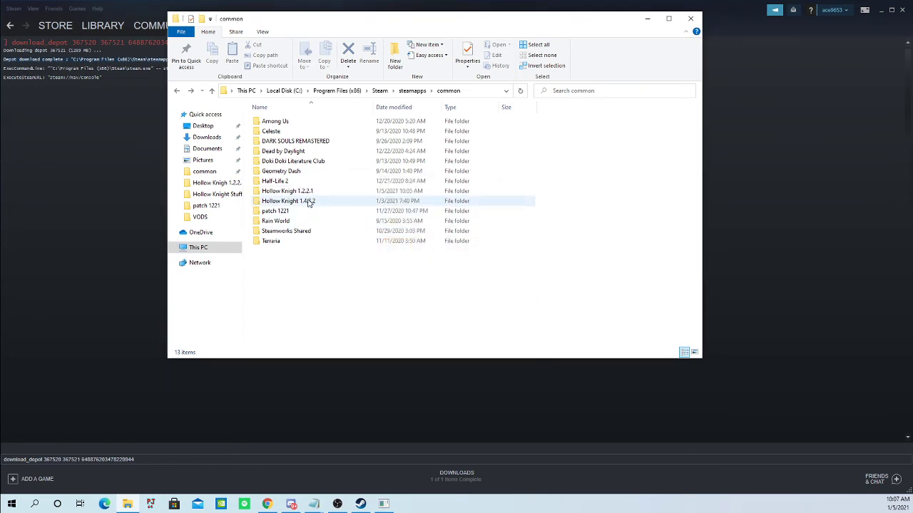
Rename the Hollow Knight 1.4.3.2 folder back to "Hollow Knight"
right_click(311, 202)
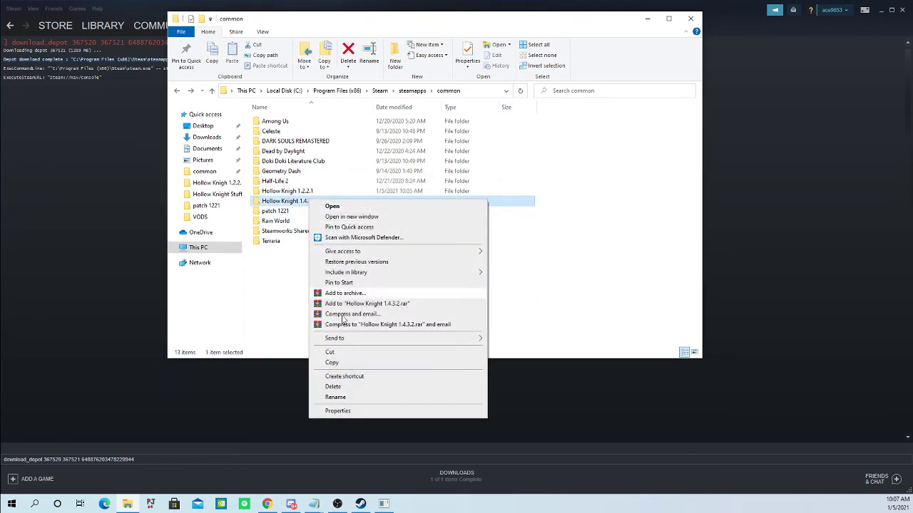
click(359, 396)
click(325, 203)
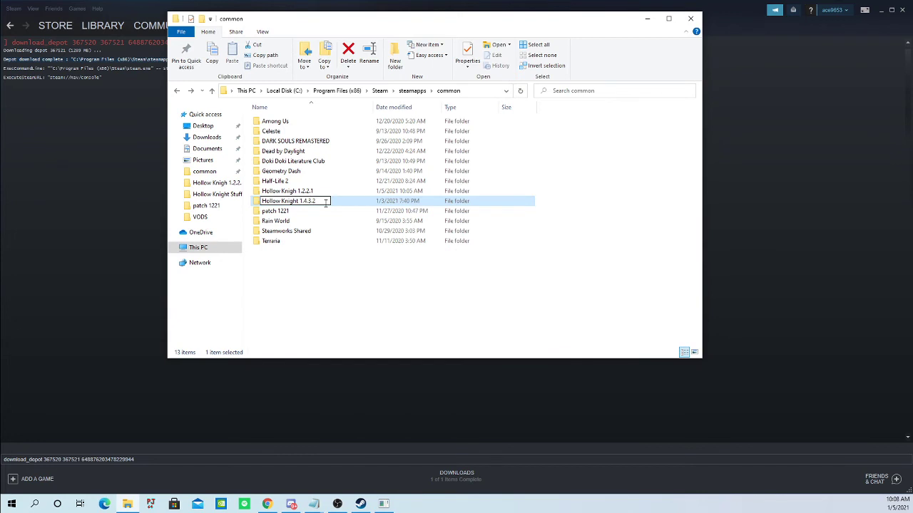
key(BackSpace)
key(BackSpace)
key(BackSpace)
key(BackSpace)
key(BackSpace)
key(BackSpace)
key(BackSpace)
key(Return)
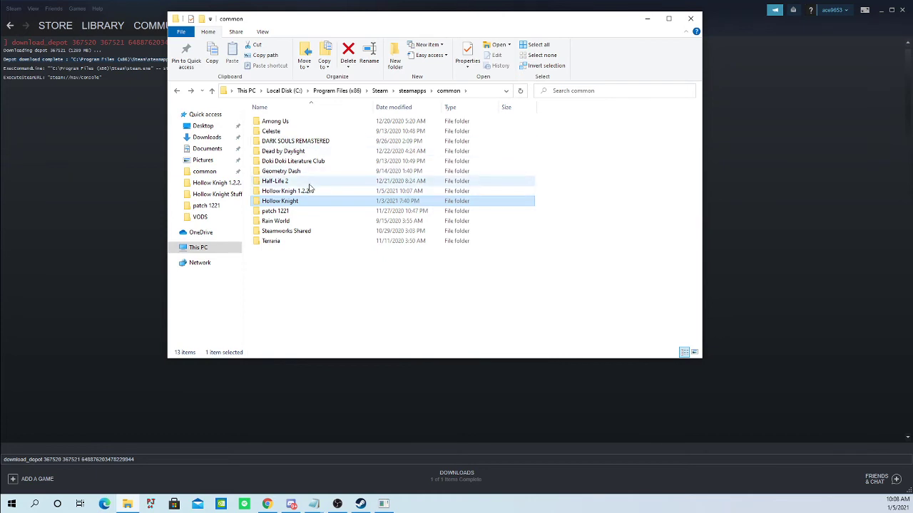
Open the Hollow Knigh 1.2.2.1 folder and minimize the Steam and browser windows behind it
mouse_move(308, 196)
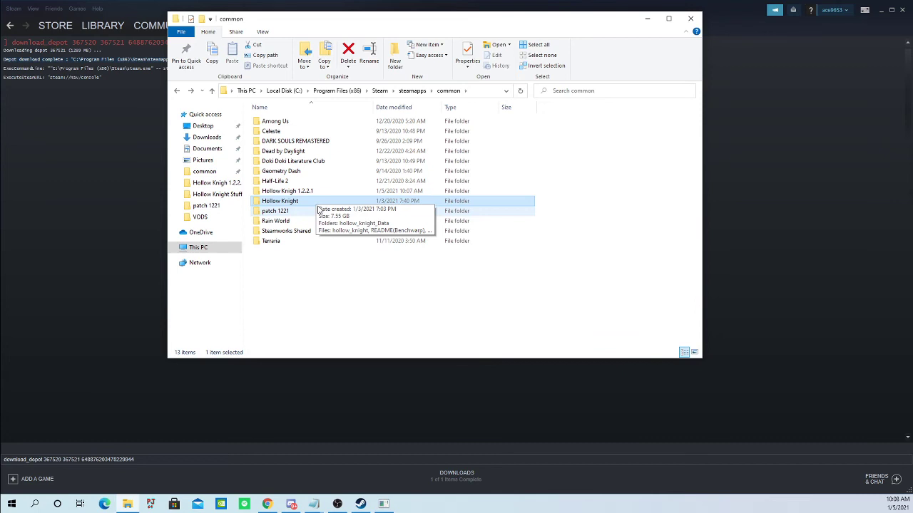
double_click(303, 191)
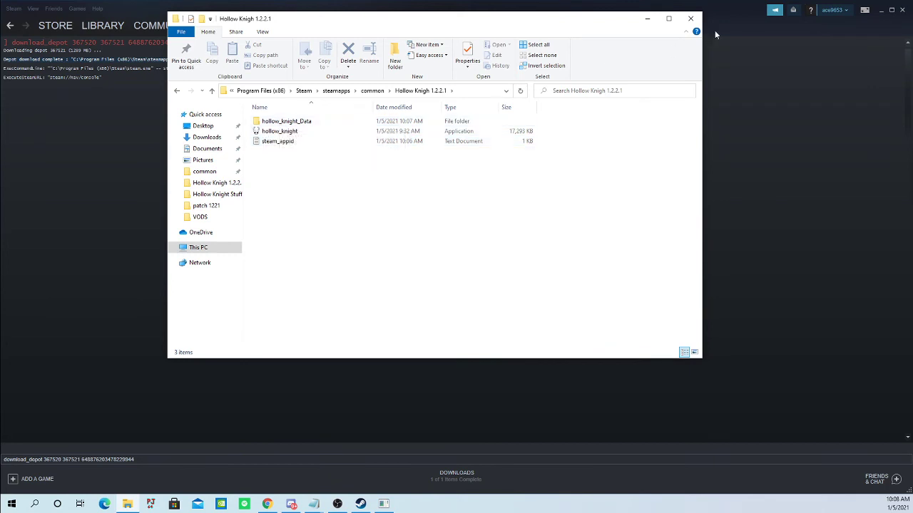
click(879, 13)
click(880, 12)
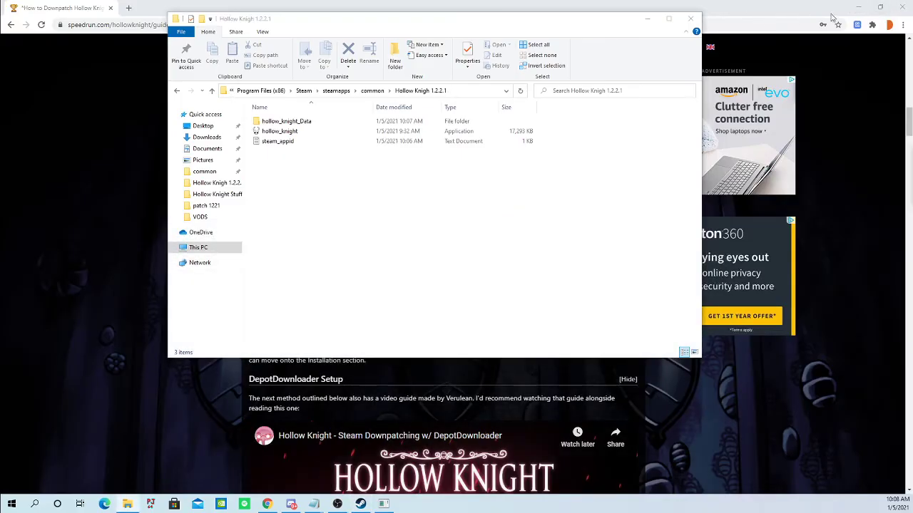
click(860, 5)
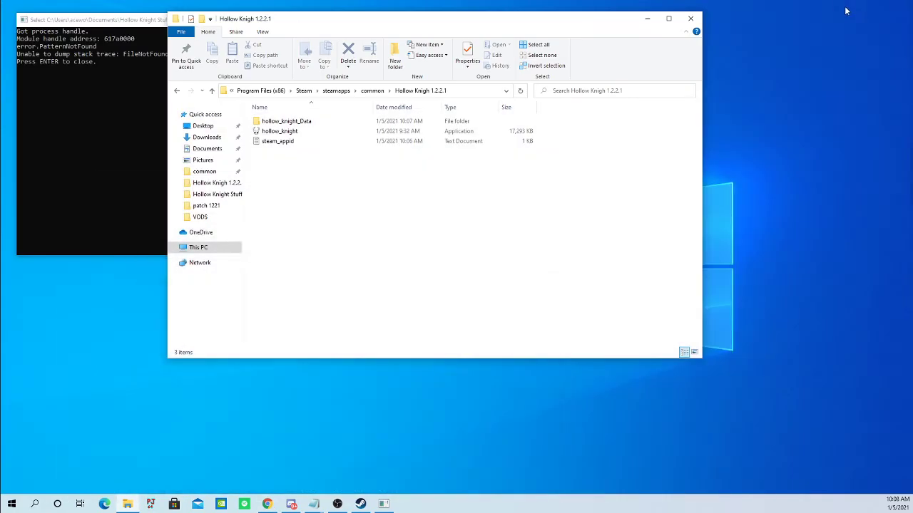
Move the File Explorer window aside and close the error console window behind it
drag(412, 25, 350, 36)
click(422, 20)
key(Return)
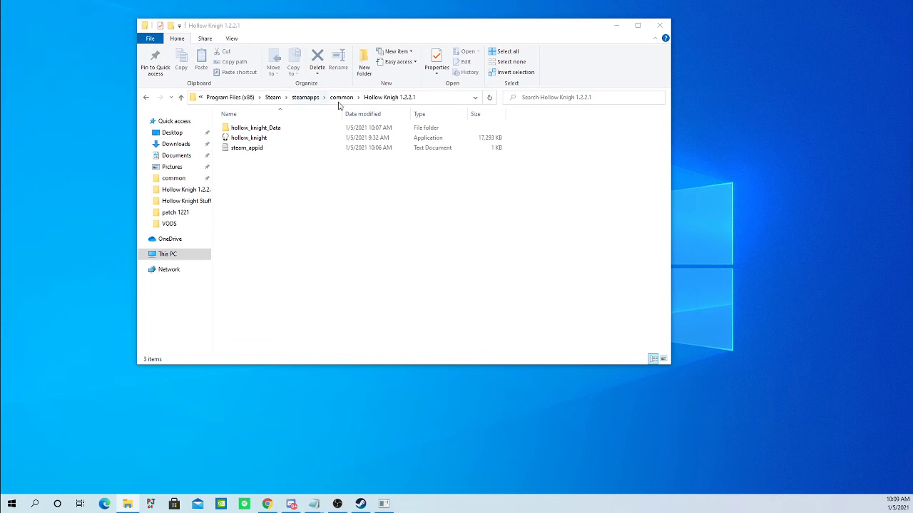
Check the contents of the regular Hollow Knight folder in common and reopen the Hollow Knigh 1.2.2.1 folder
click(341, 98)
double_click(251, 207)
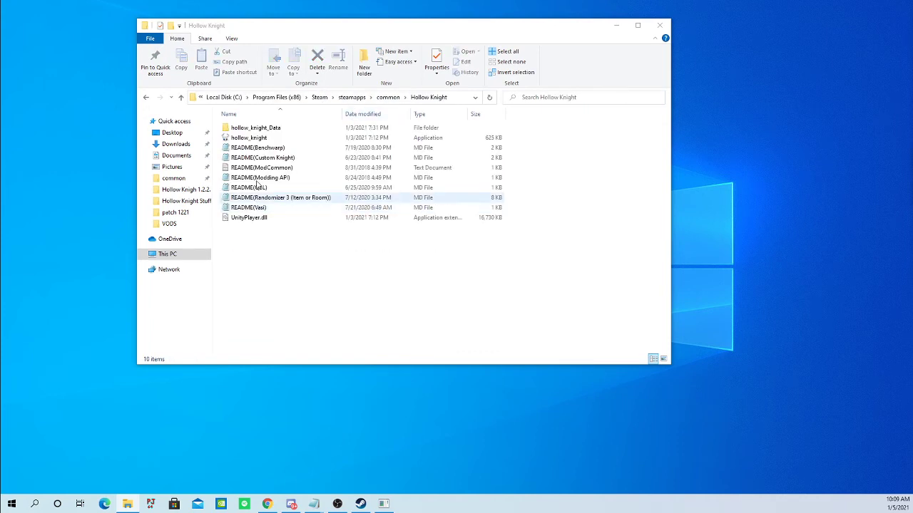
click(145, 98)
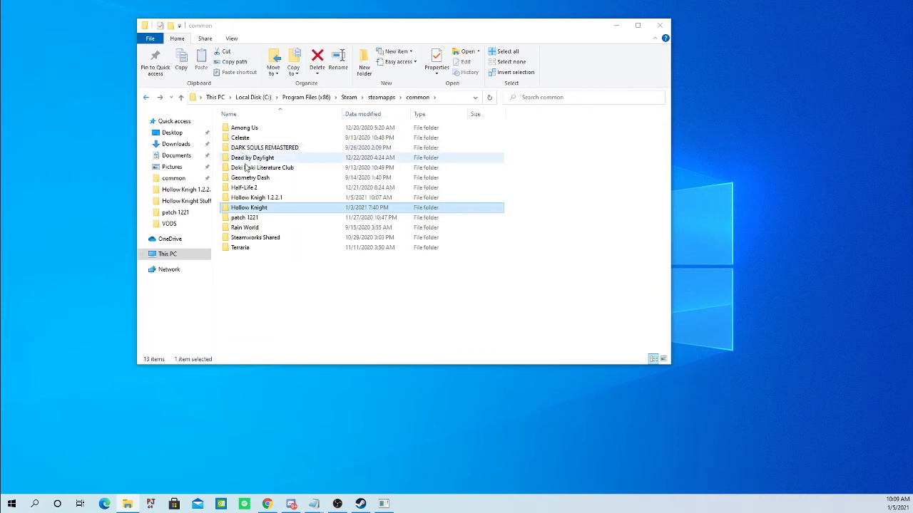
double_click(246, 198)
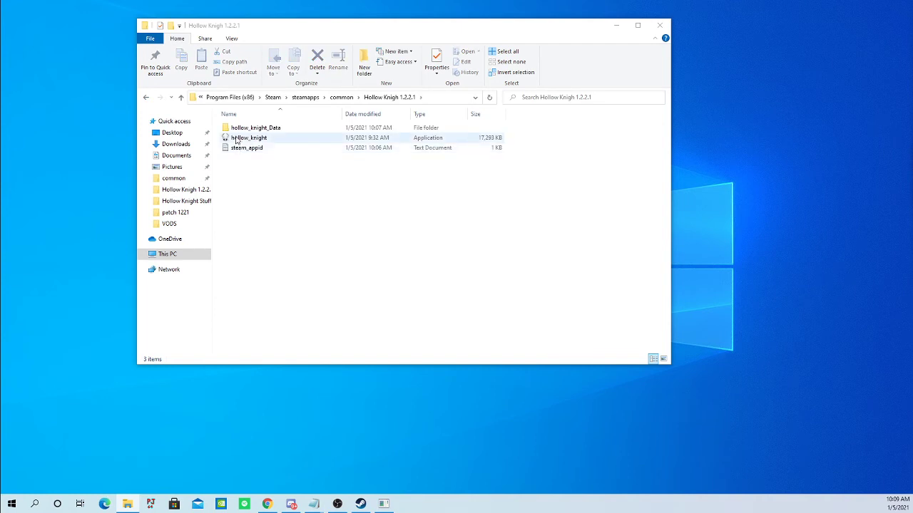
Create a shortcut to the hollow_knight application of the 1.2.2.1 folder and move it to the desktop
right_click(235, 139)
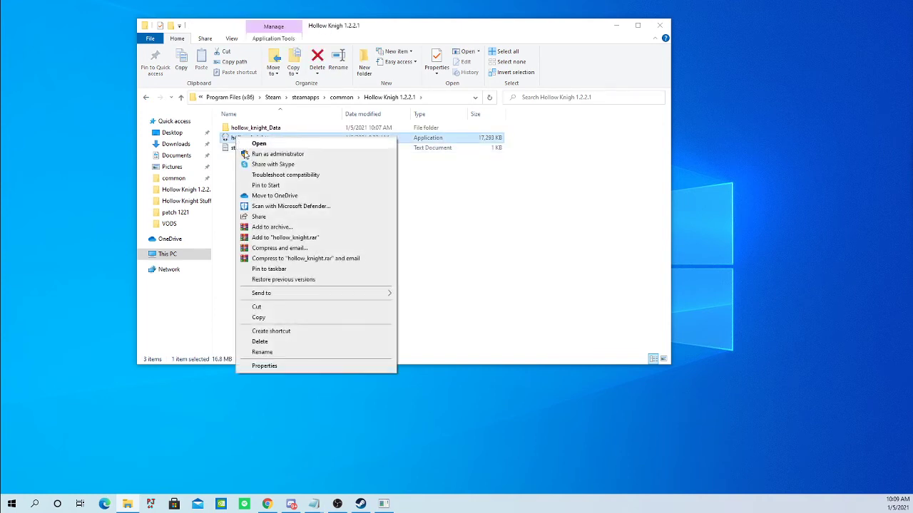
click(276, 331)
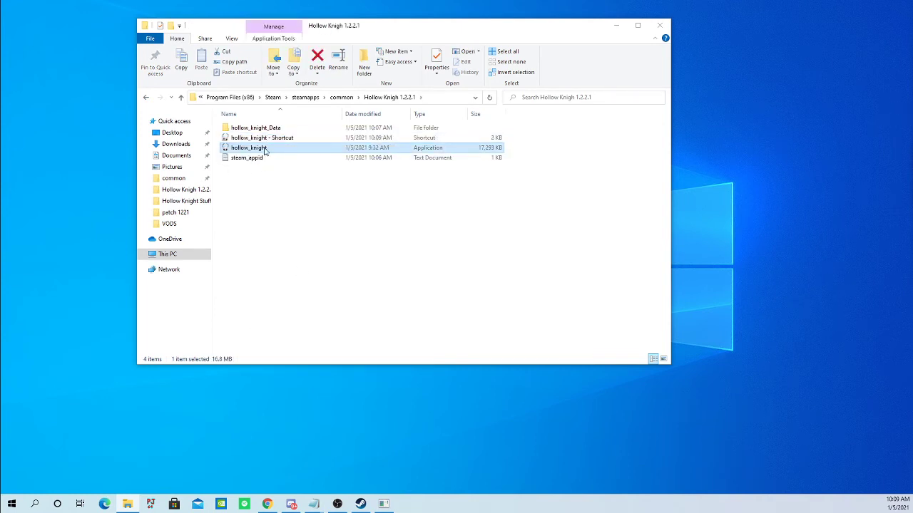
drag(260, 138, 89, 71)
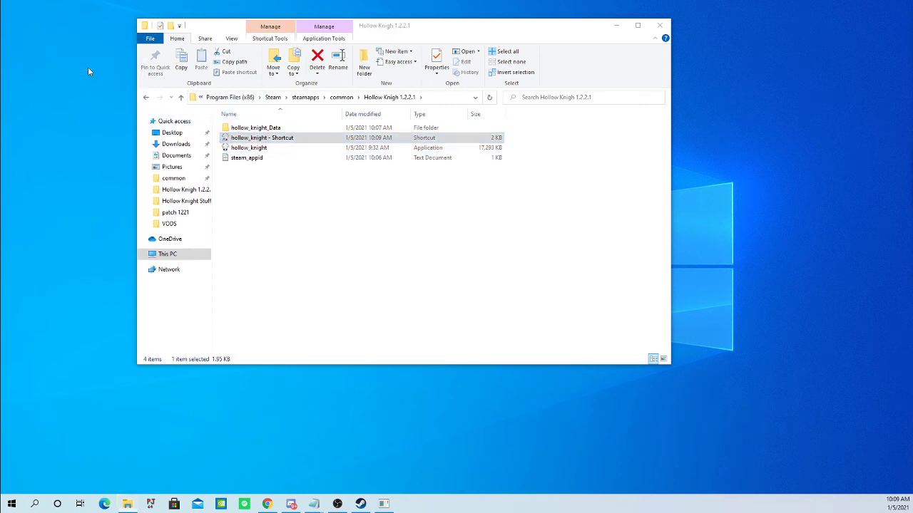
Rename the desktop shortcut to "Hollow Knight 1.2.2.1" and delete it from the desktop
right_click(89, 18)
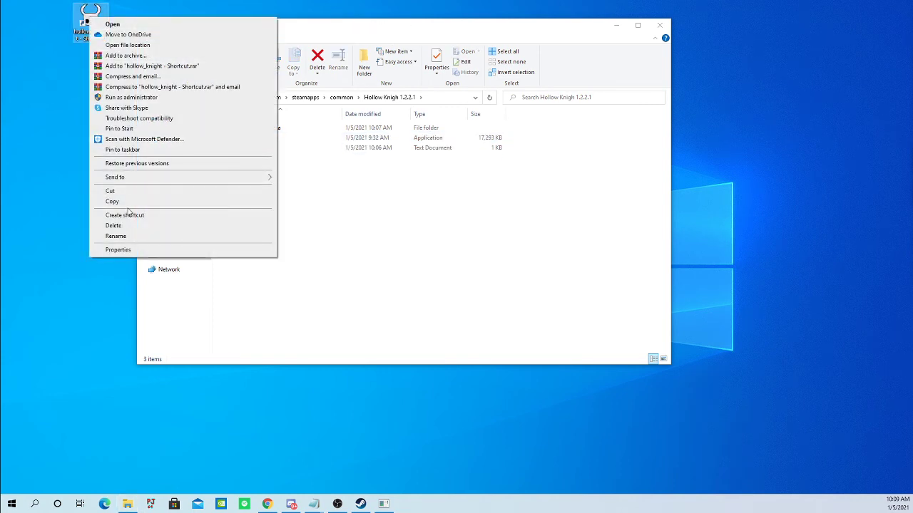
click(116, 236)
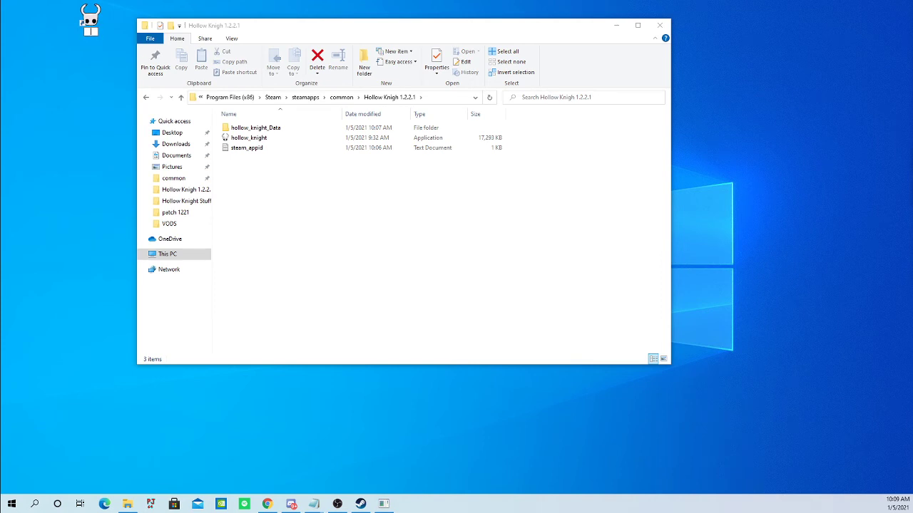
text(Hollow Knight 1.2.2.1)
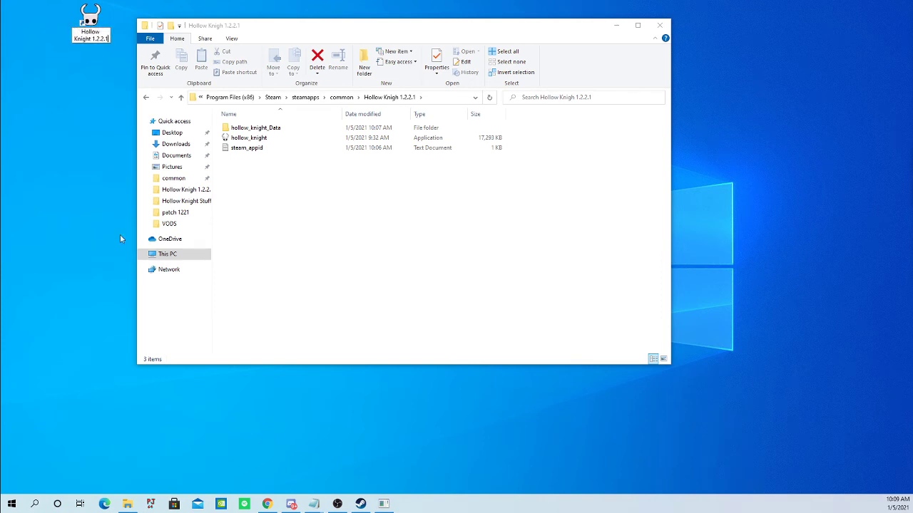
key(Return)
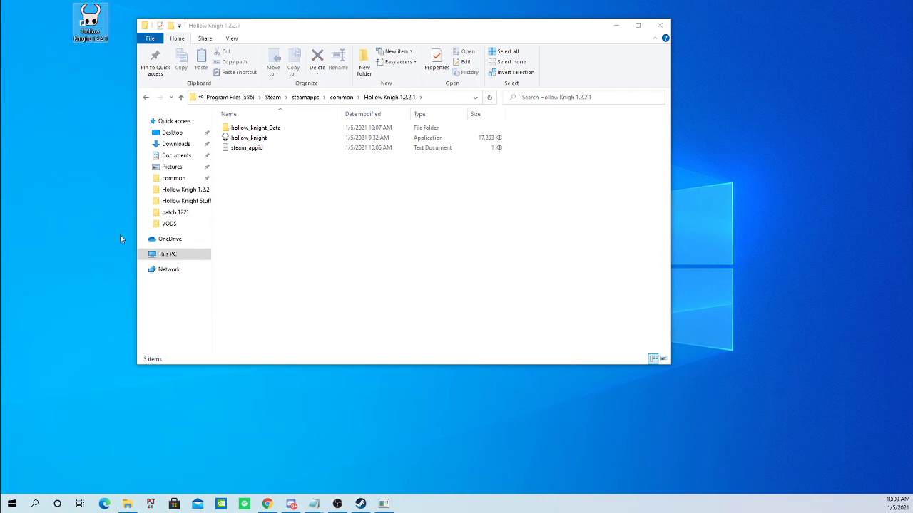
right_click(87, 20)
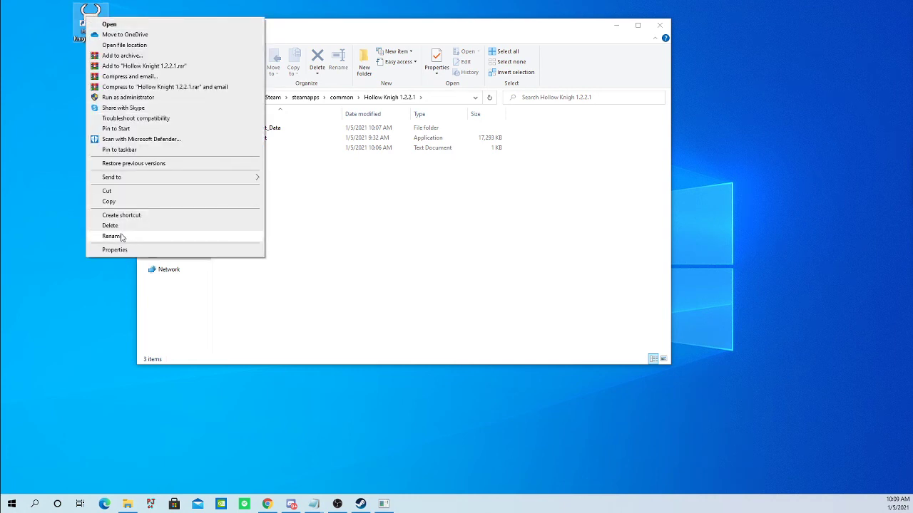
click(120, 231)
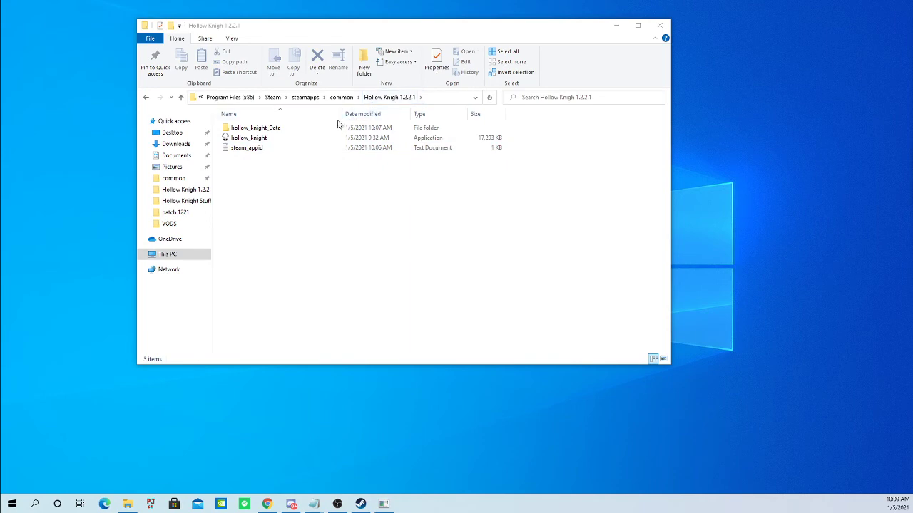
Switch to Steam, open Hollow Knight's library page and show the options for adding a game
click(360, 503)
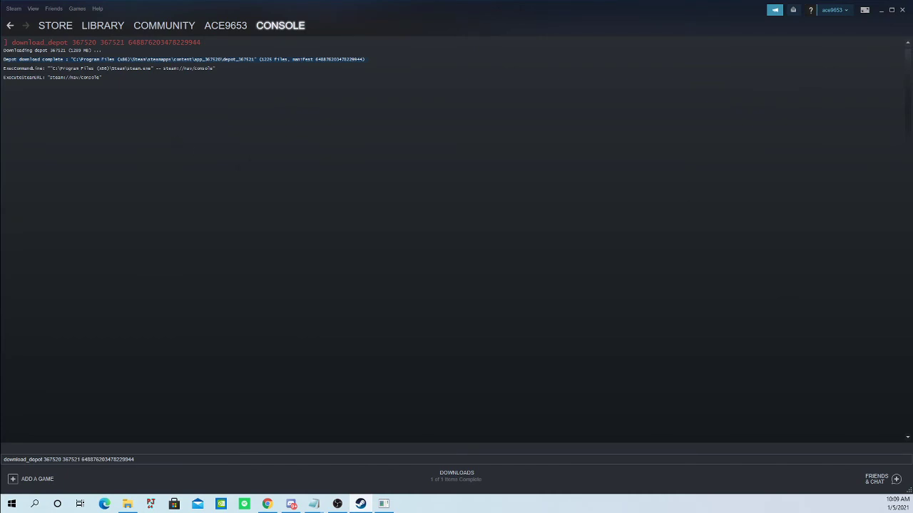
click(102, 28)
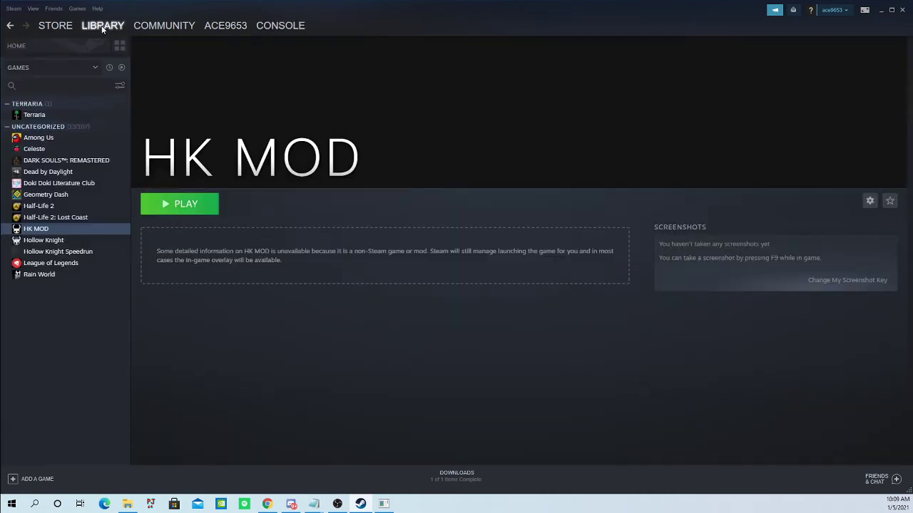
click(45, 242)
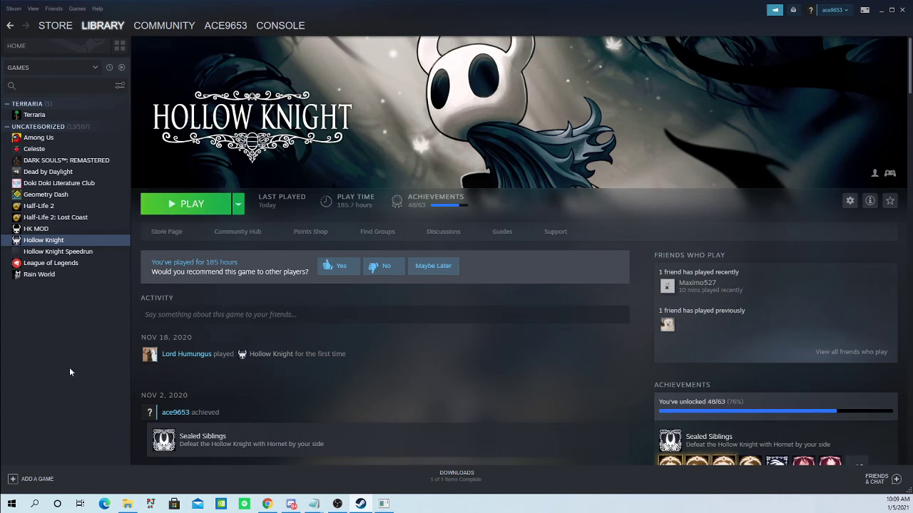
click(27, 482)
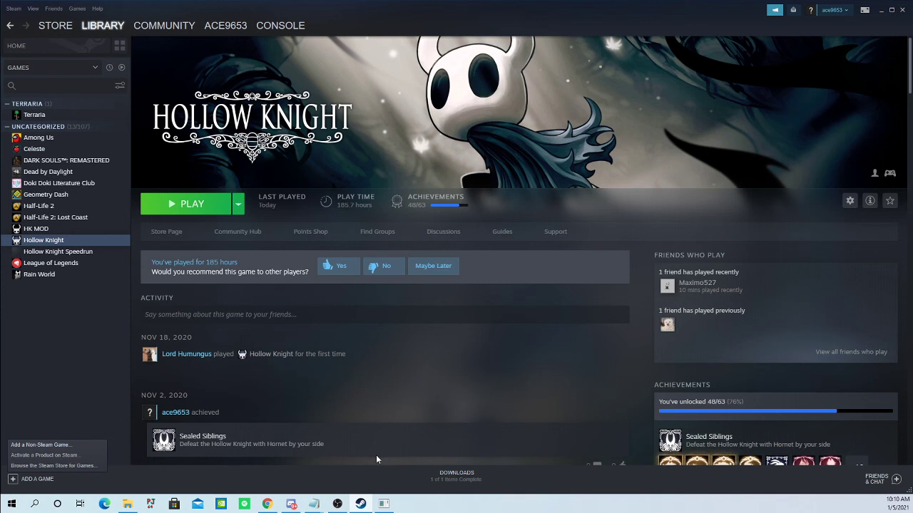
Start duplicating the Hollow Knigh 1.2.2.1 folder inside the common folder in File Explorer and stop the copy partway
click(127, 504)
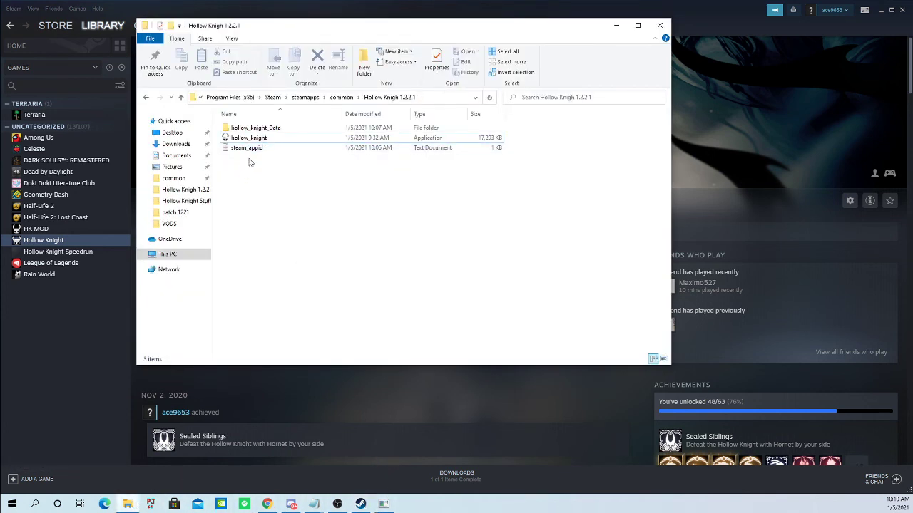
click(342, 97)
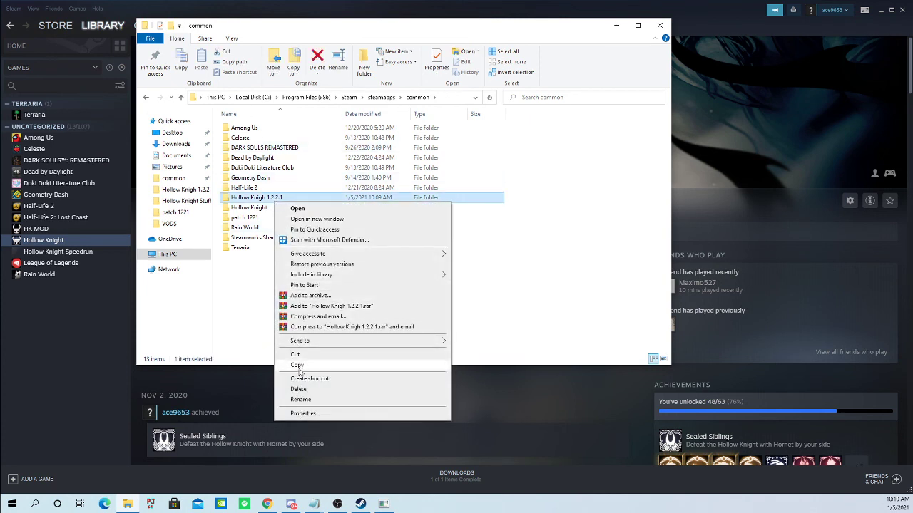
click(298, 365)
click(274, 288)
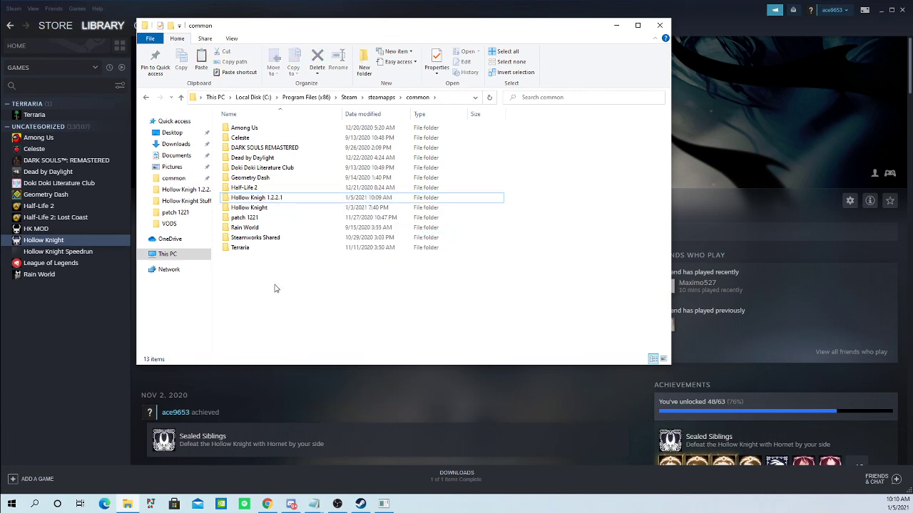
key(ctrl+v)
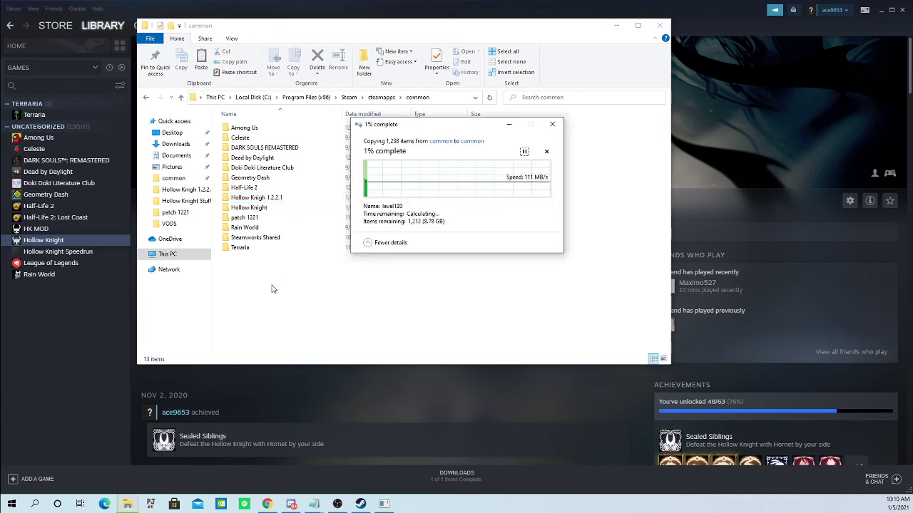
click(552, 124)
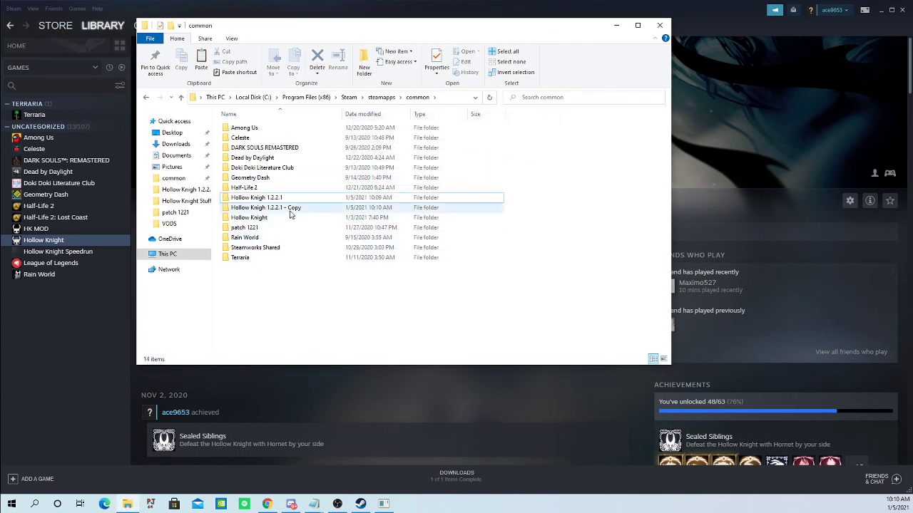
Rename the copied Hollow Knigh 1.2.2.1 folder to "Hollow Knight mod"
click(289, 211)
right_click(297, 212)
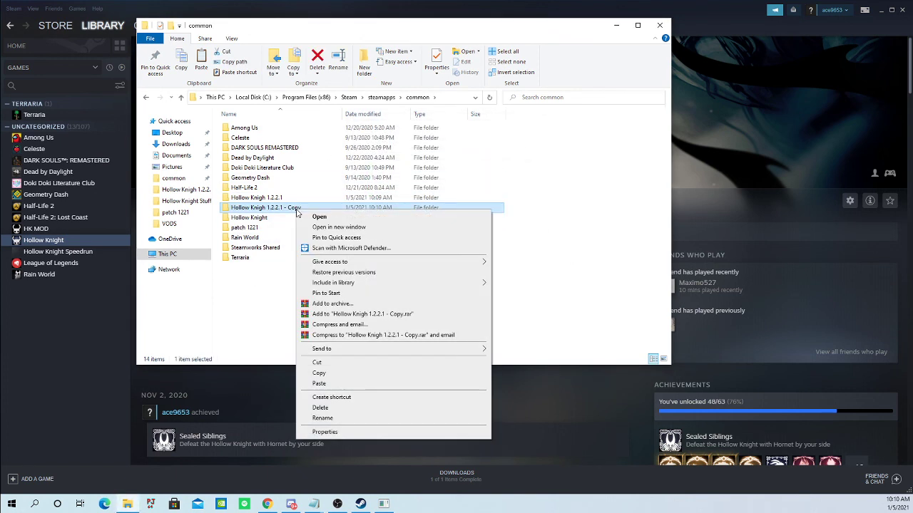
click(330, 420)
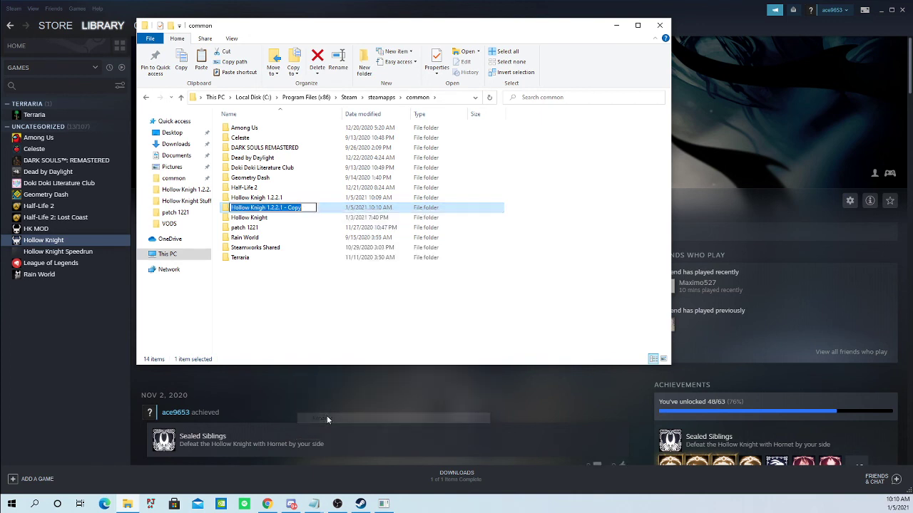
text(Hollo)
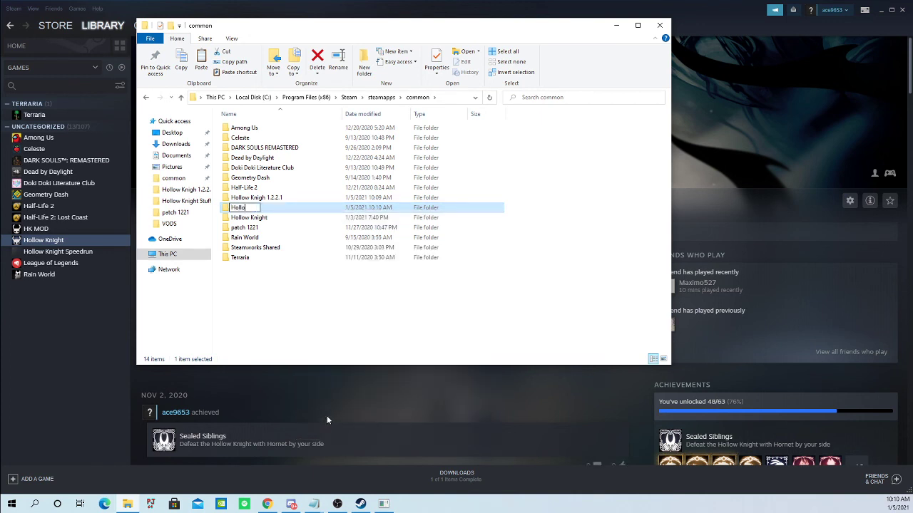
text(w Knight mod)
key(Return)
Open the Hollow Knight mod folder inside the common folder
click(281, 198)
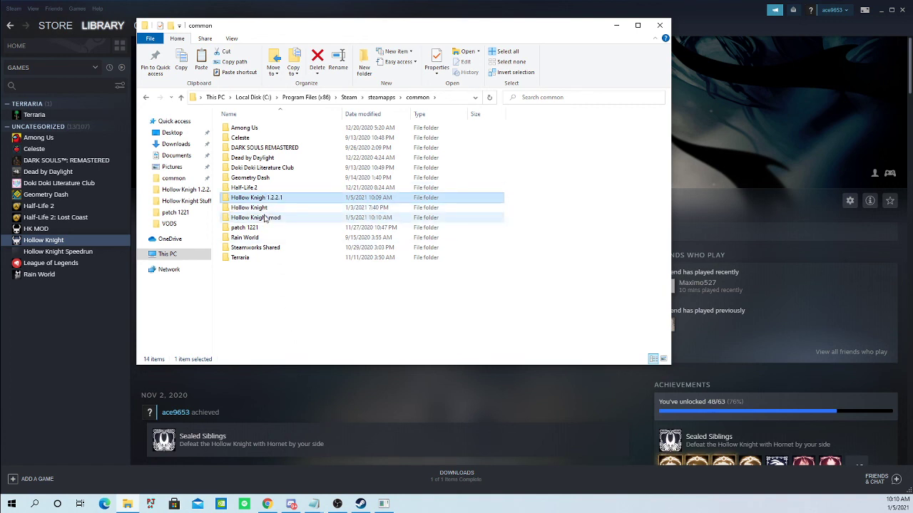
right_click(294, 218)
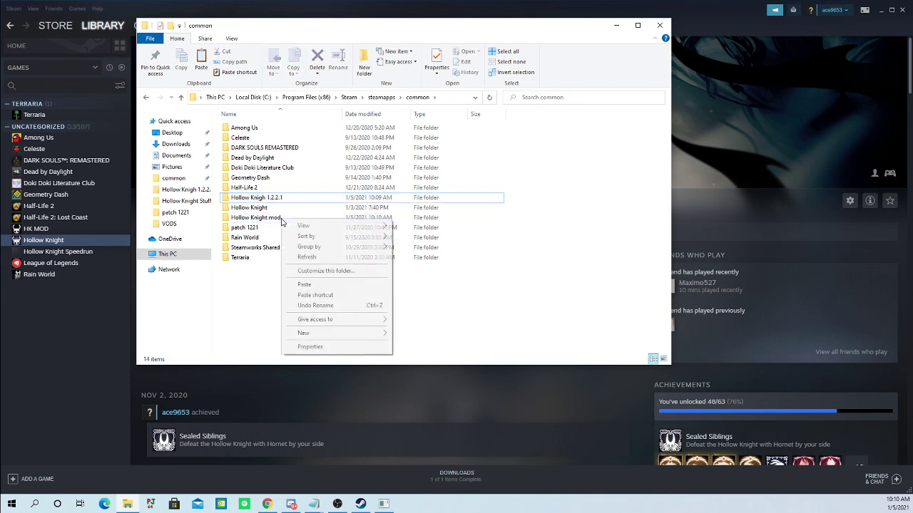
click(234, 212)
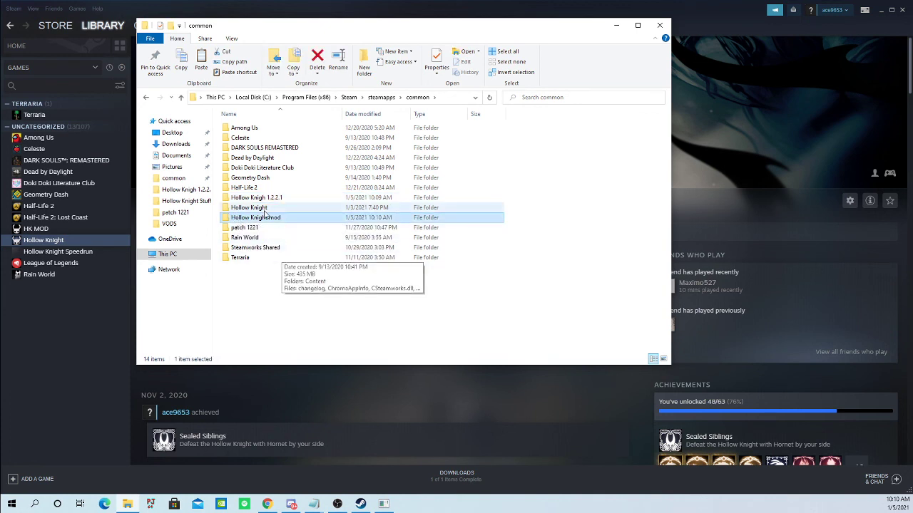
right_click(264, 211)
click(258, 218)
right_click(249, 217)
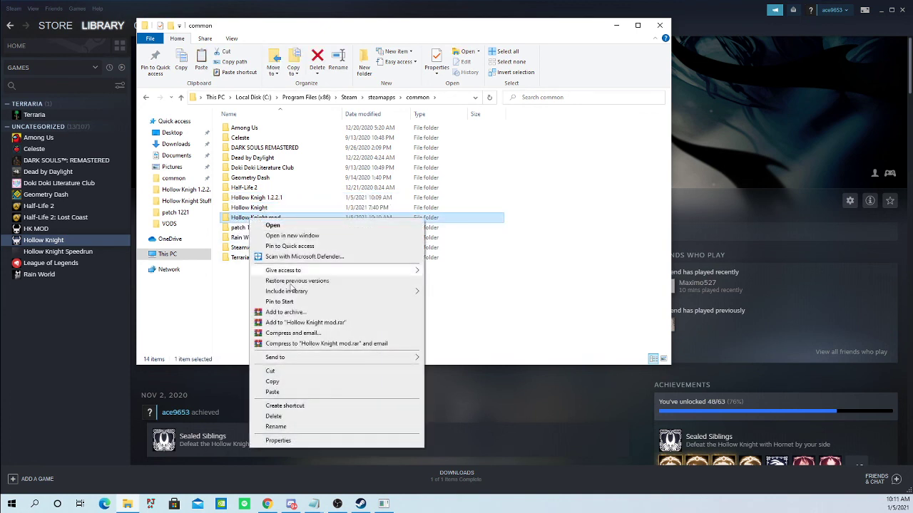
double_click(241, 217)
click(249, 138)
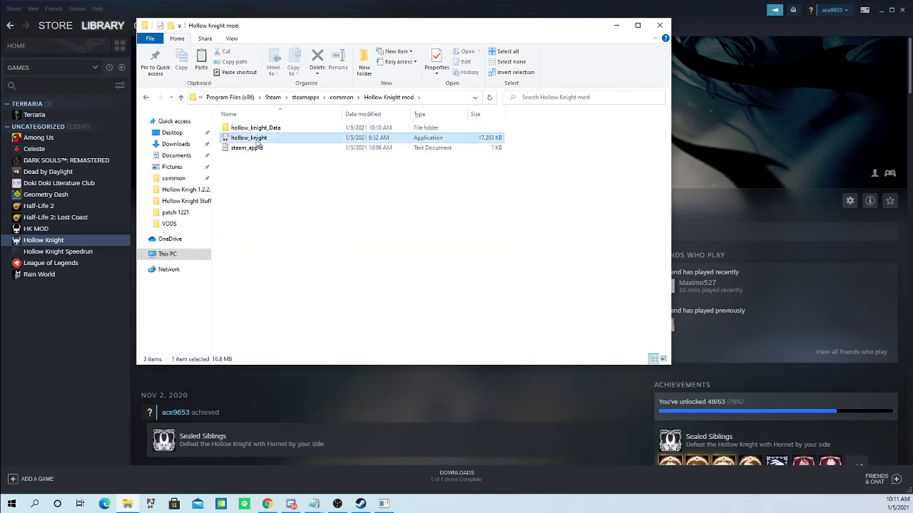
right_click(255, 140)
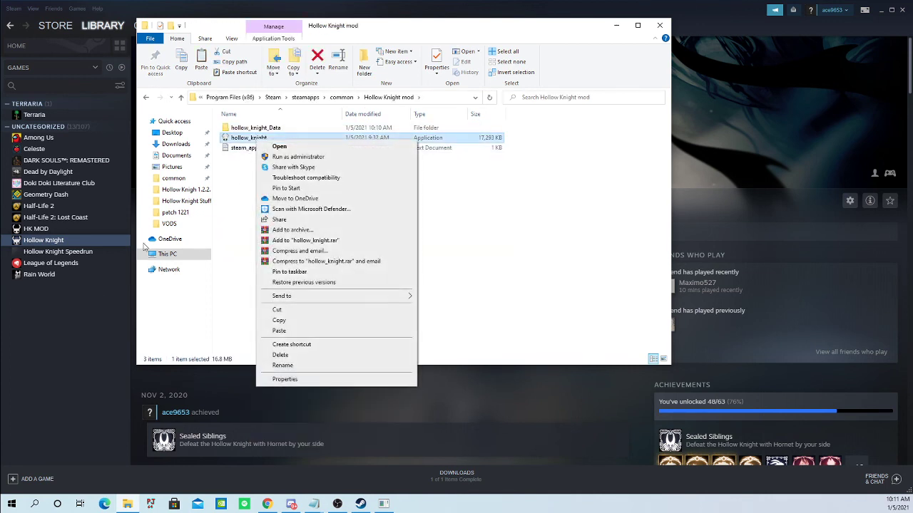
click(241, 177)
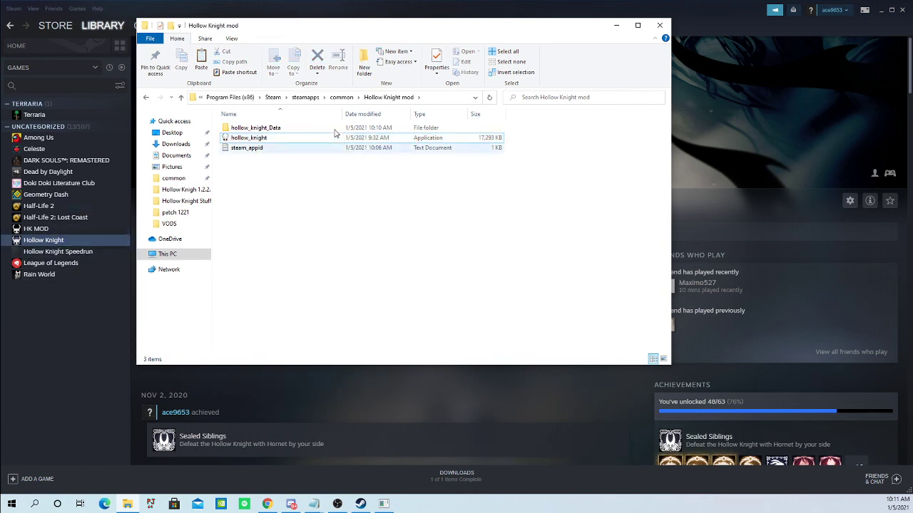